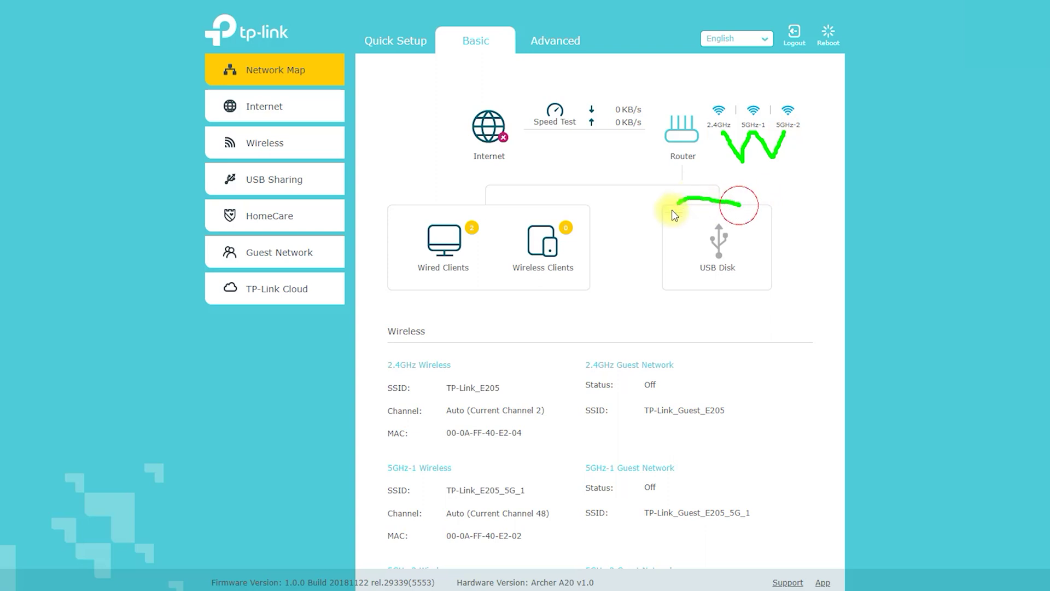
Highlight and review the USB Disk, Wireless Clients and Wired Clients details on the Network Map
mouse_move(553, 300)
left_mouse_down()
mouse_move(561, 213)
mouse_move(584, 307)
left_mouse_up()
mouse_move(466, 296)
left_mouse_down()
mouse_move(494, 263)
mouse_move(392, 272)
mouse_move(465, 295)
left_mouse_up()
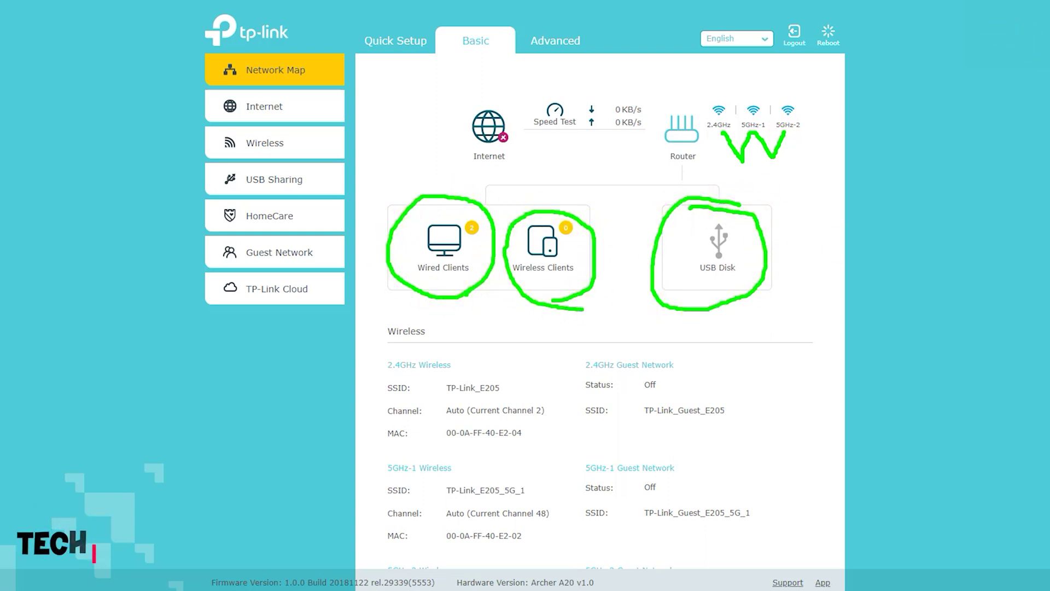
left_click(730, 244)
left_click(555, 260)
left_click(447, 248)
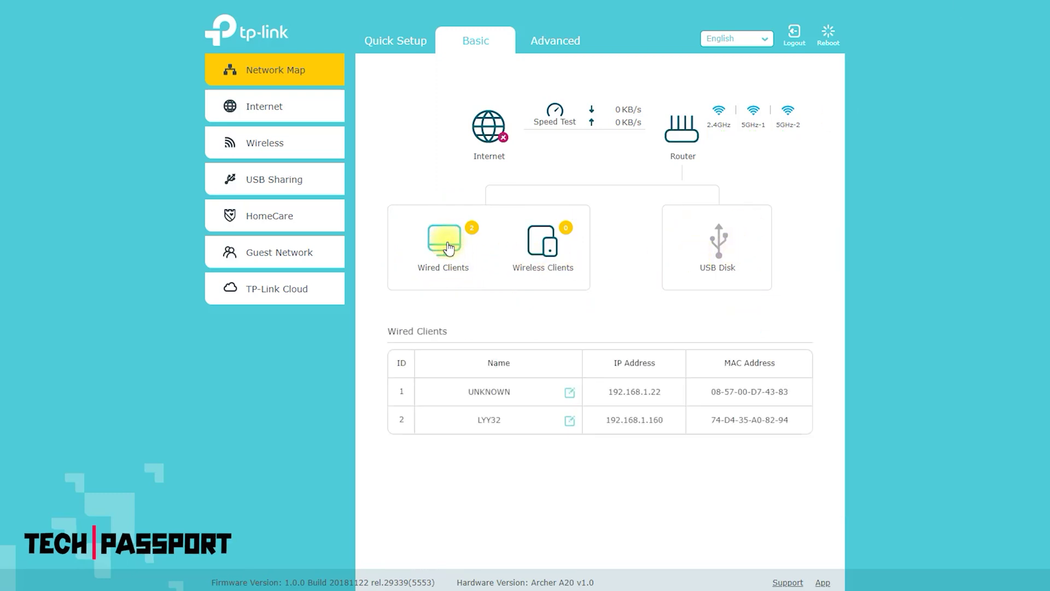
Open the first wired client's name box, close it unchanged, then go to Internet settings
left_click(568, 394)
left_click(384, 383)
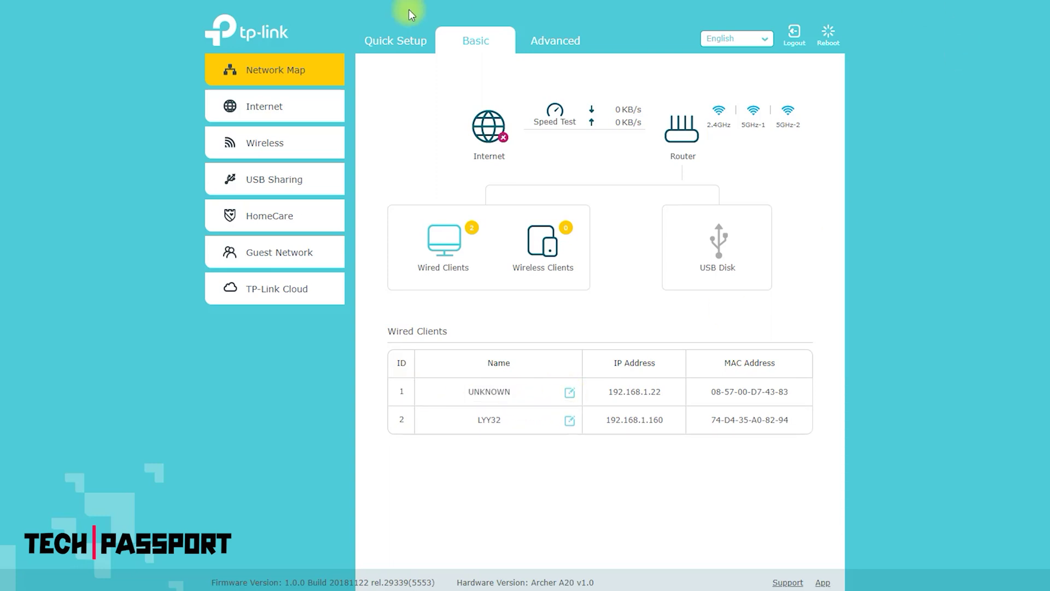
left_click(279, 107)
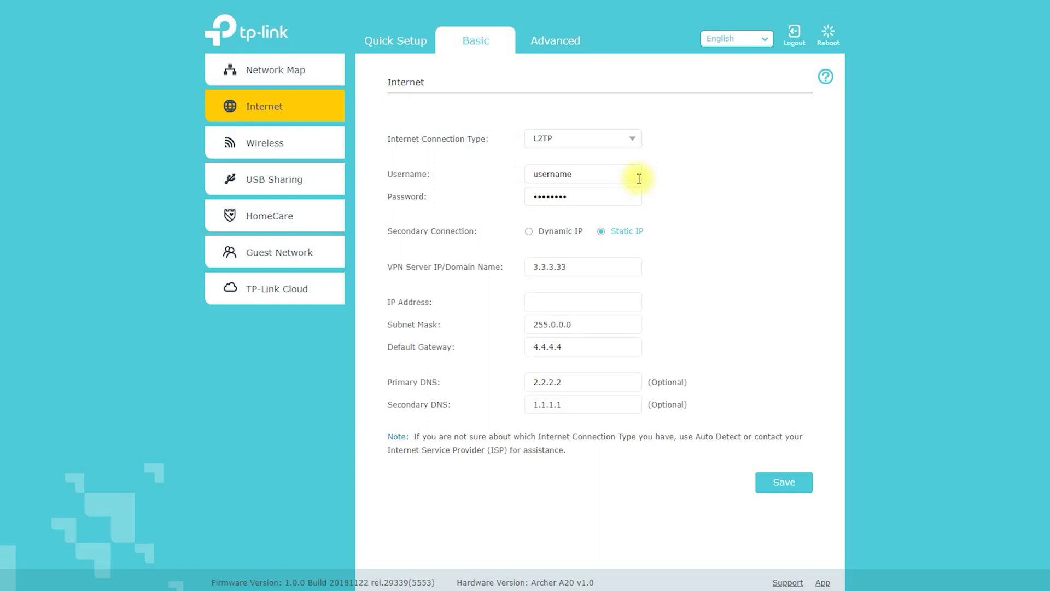
Cycle the Internet Connection Type through Dynamic IP, Static IP and BigPond Cable
left_click(622, 138)
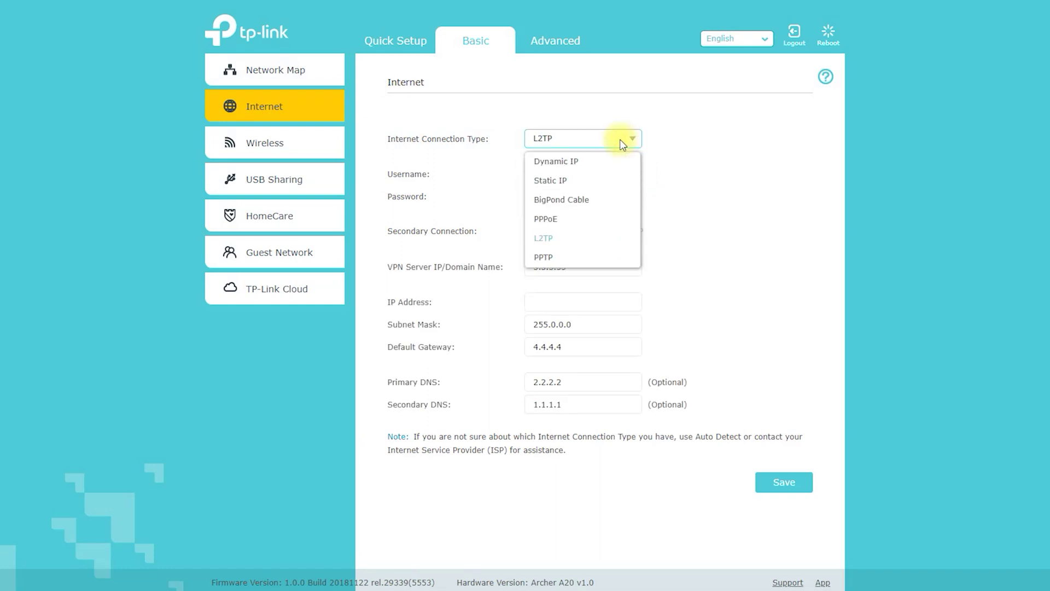
left_click(612, 166)
left_click(621, 139)
left_click(596, 183)
left_click(614, 137)
left_click(608, 204)
Continue through PPPoE and L2TP, leaving the connection type set to PPTP
left_click(612, 141)
left_click(590, 224)
left_click(599, 136)
left_click(583, 240)
left_click(597, 143)
left_click(569, 253)
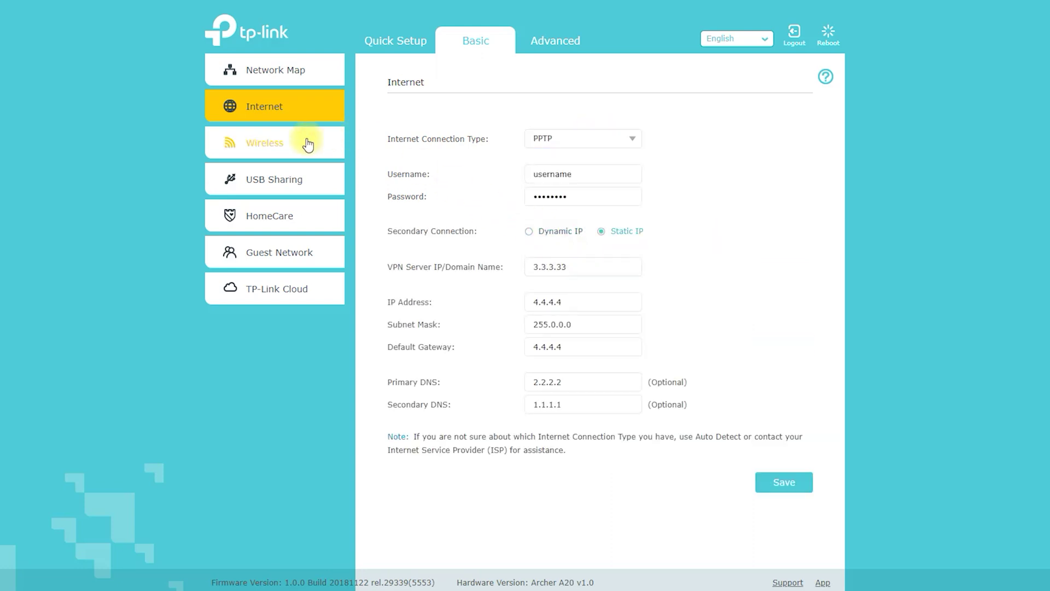
left_click(268, 145)
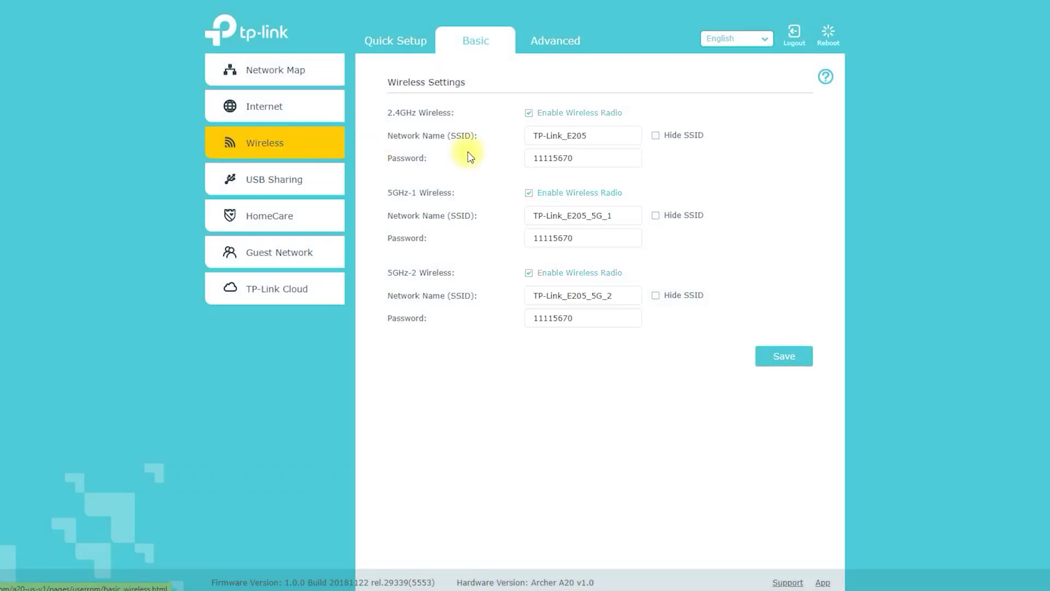
Highlight the Wireless Settings heading and the 2.4GHz, 5GHz-1 and 5GHz-2 sections
mouse_move(403, 93)
left_mouse_down()
mouse_move(481, 96)
mouse_move(404, 70)
left_mouse_up()
left_click(412, 125)
left_click_drag(376, 119, 419, 130)
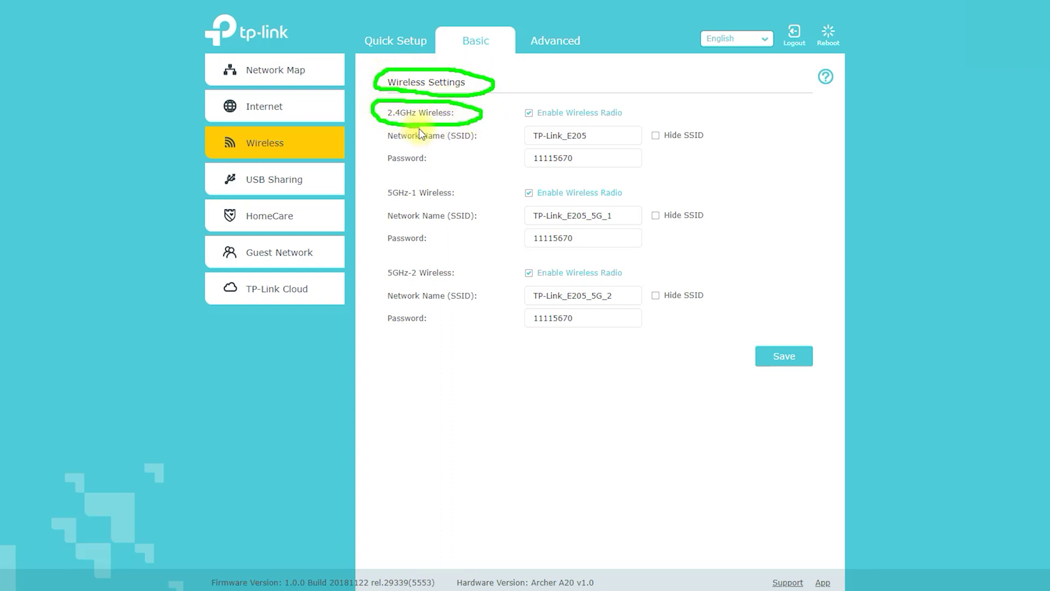
left_click_drag(476, 193, 372, 187)
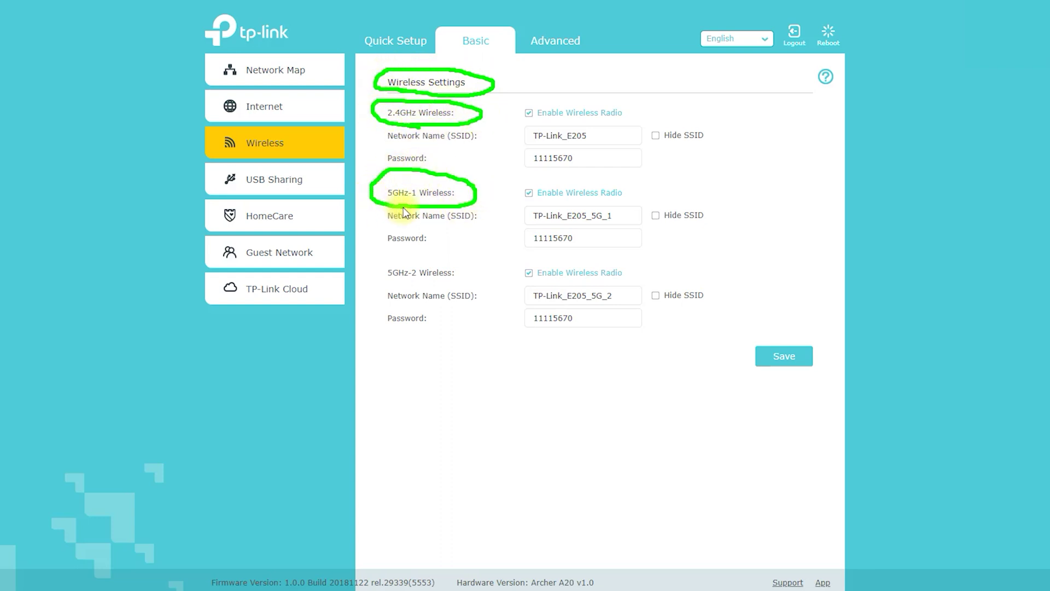
mouse_move(408, 281)
left_mouse_down()
mouse_move(444, 278)
mouse_move(383, 249)
mouse_move(399, 285)
left_mouse_up()
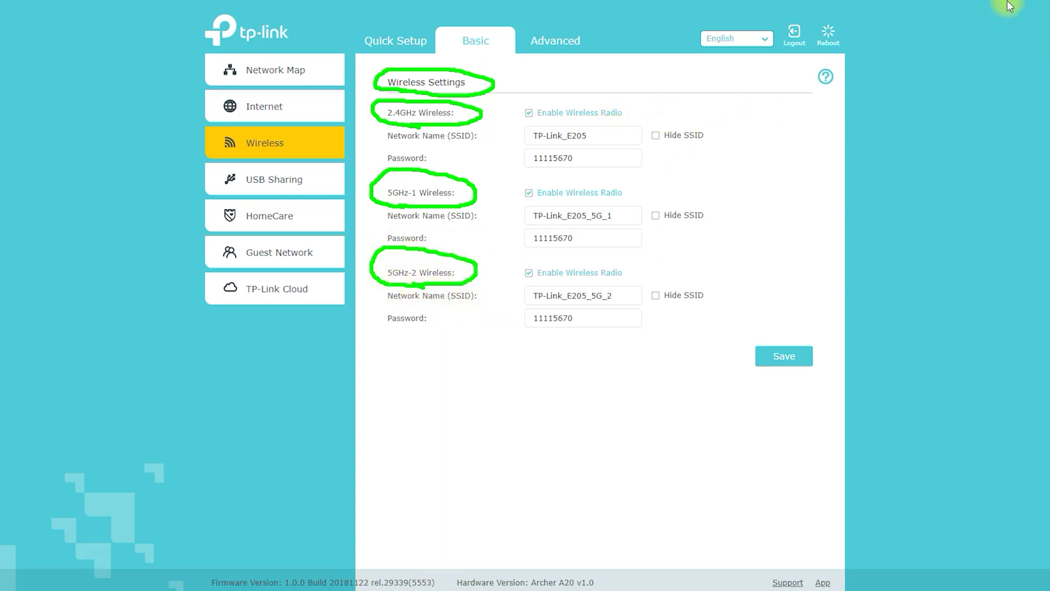
key("Escape")
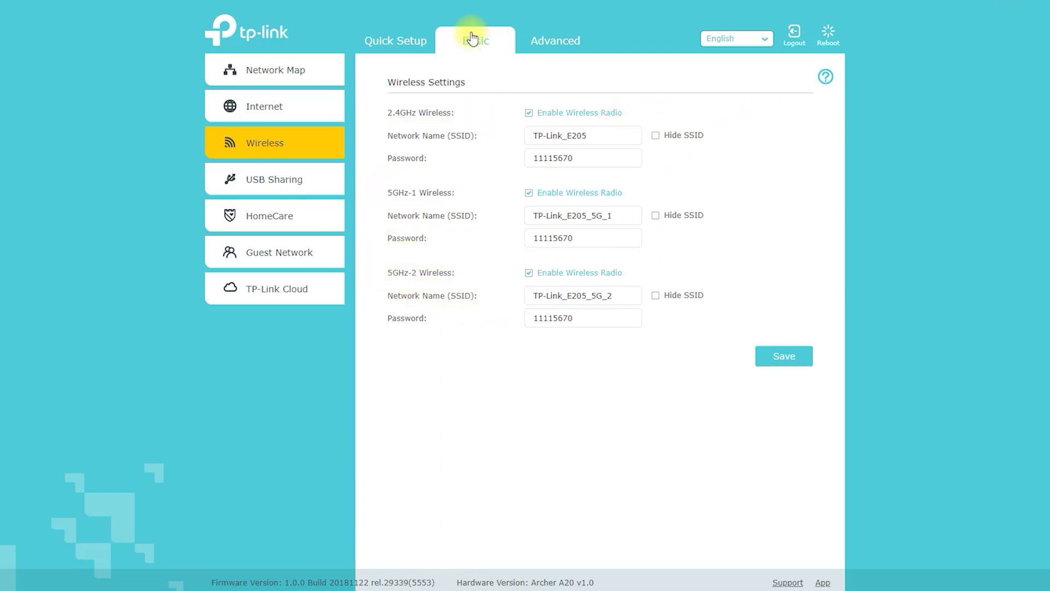
View USB Sharing > USB Storage Device, highlighting the Network Neighborhood access row
left_click(268, 185)
left_click(271, 218)
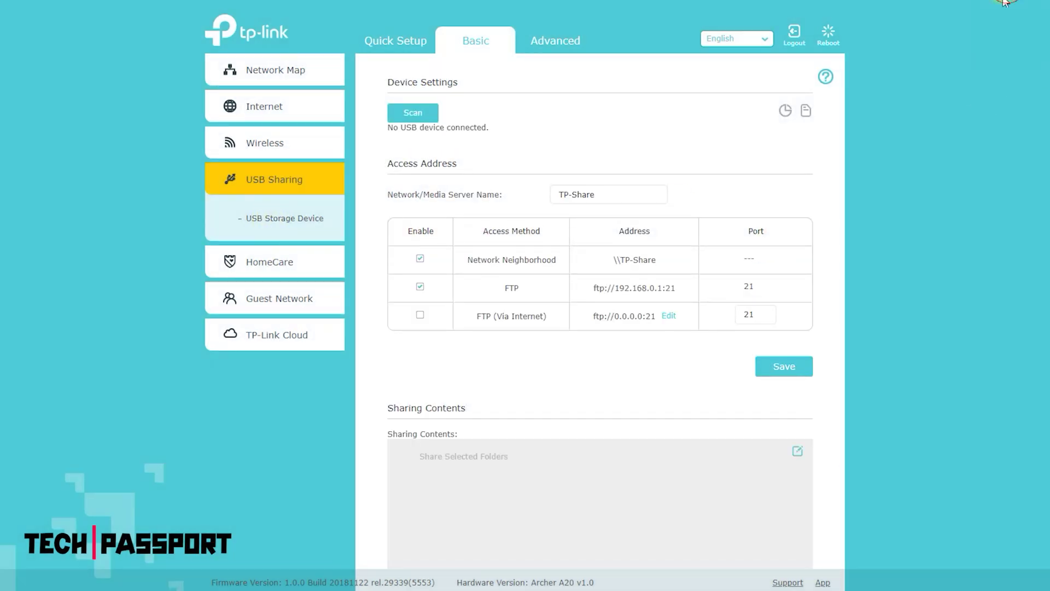
left_click_drag(475, 272, 549, 277)
mouse_move(495, 243)
left_mouse_down()
mouse_move(492, 268)
mouse_move(529, 344)
mouse_move(500, 306)
mouse_move(511, 321)
left_mouse_up()
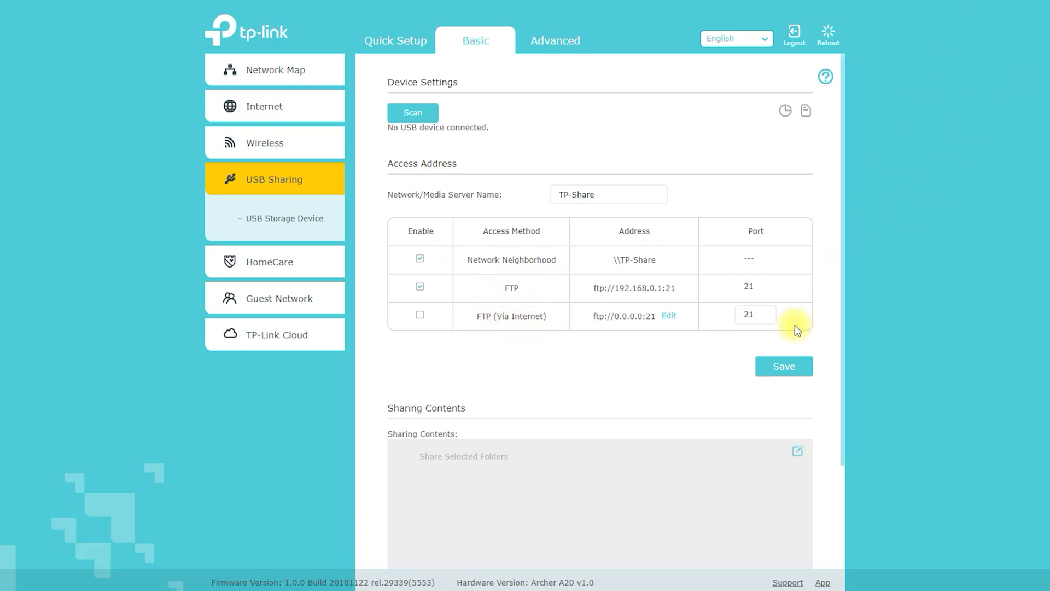
scroll(796, 329, "down", 2)
scroll(796, 329, "down", 1)
left_click(272, 267)
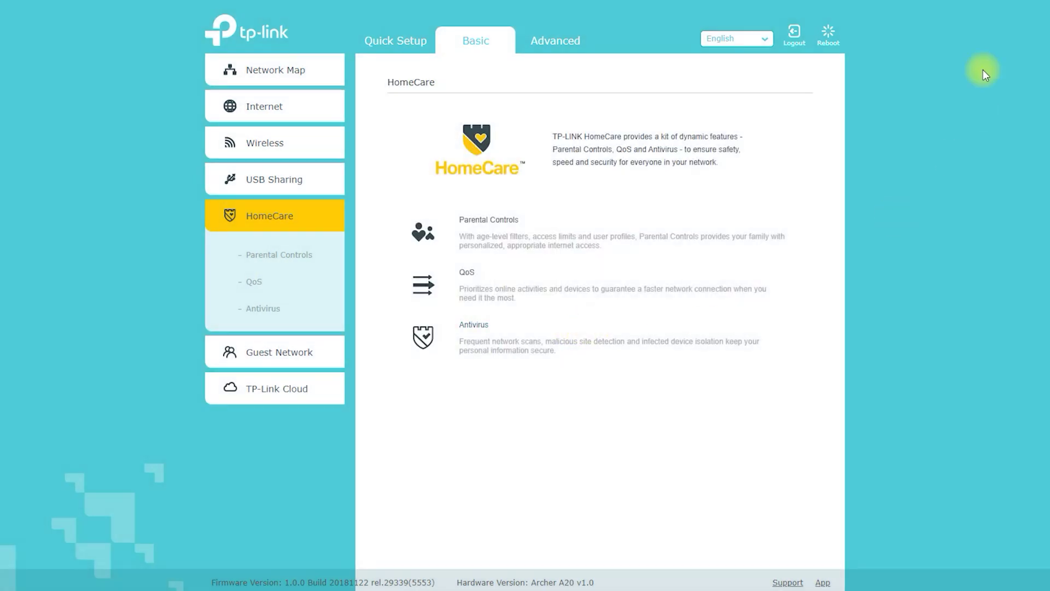
Highlight the HomeCare logo and view the Parental Controls profiles
left_click_drag(500, 191, 449, 120)
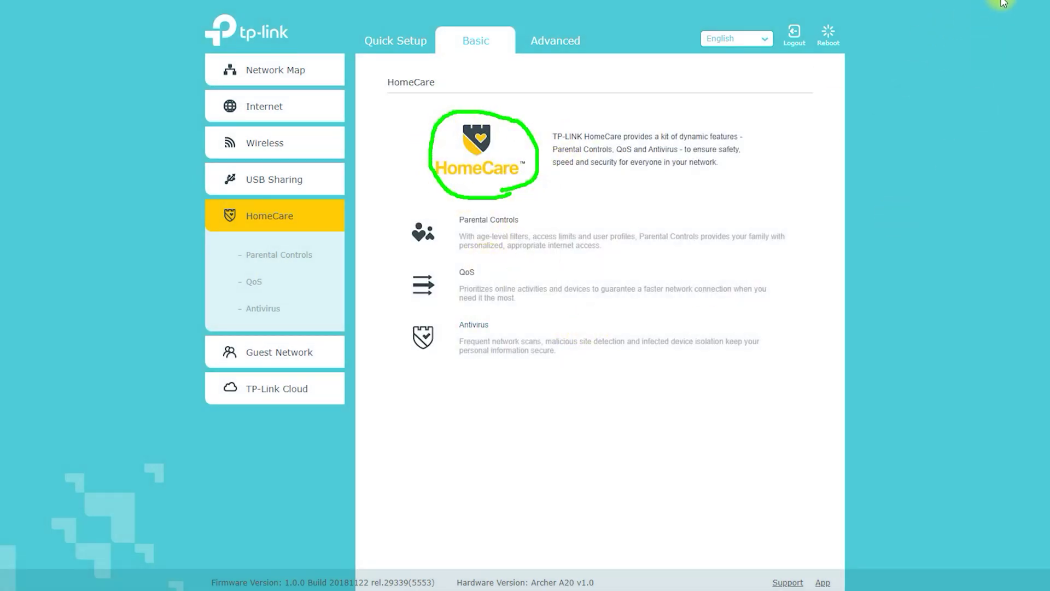
key("Escape")
left_click(290, 256)
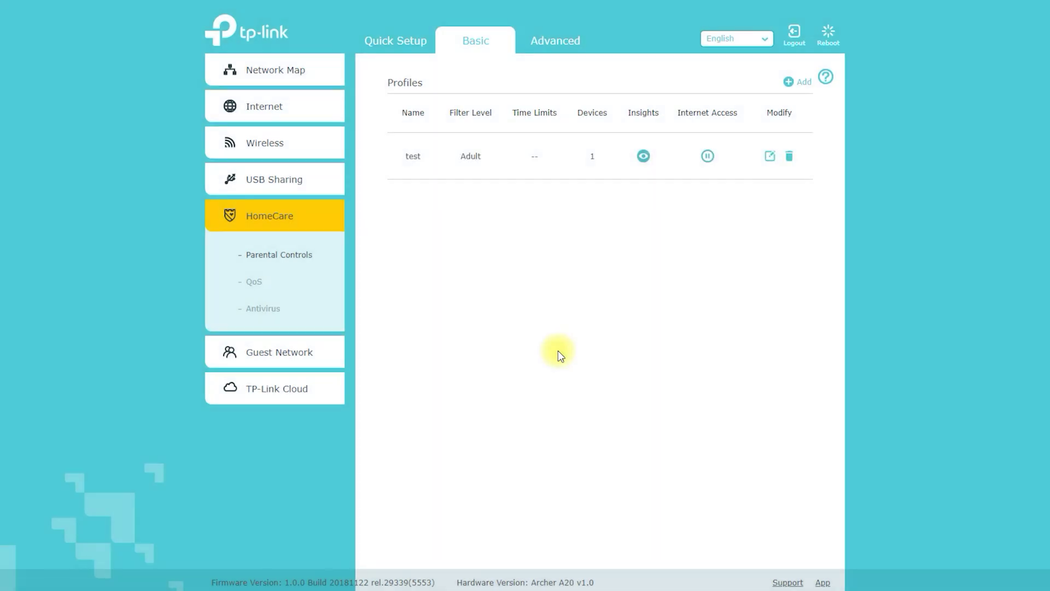
In QoS, choose the Gaming and then Streaming application priority presets
left_click(248, 289)
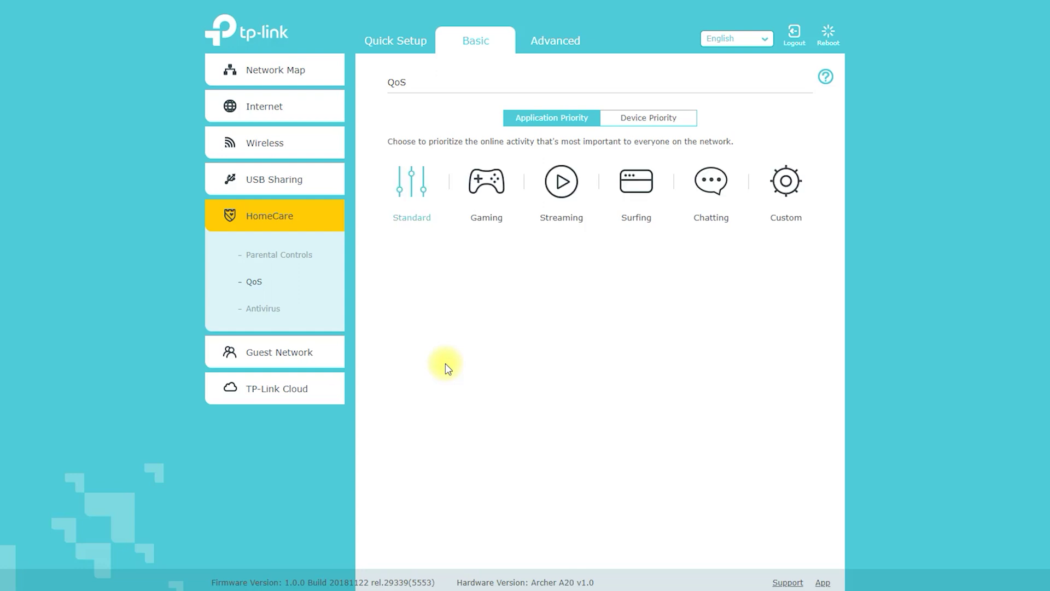
left_click(487, 183)
left_click(554, 183)
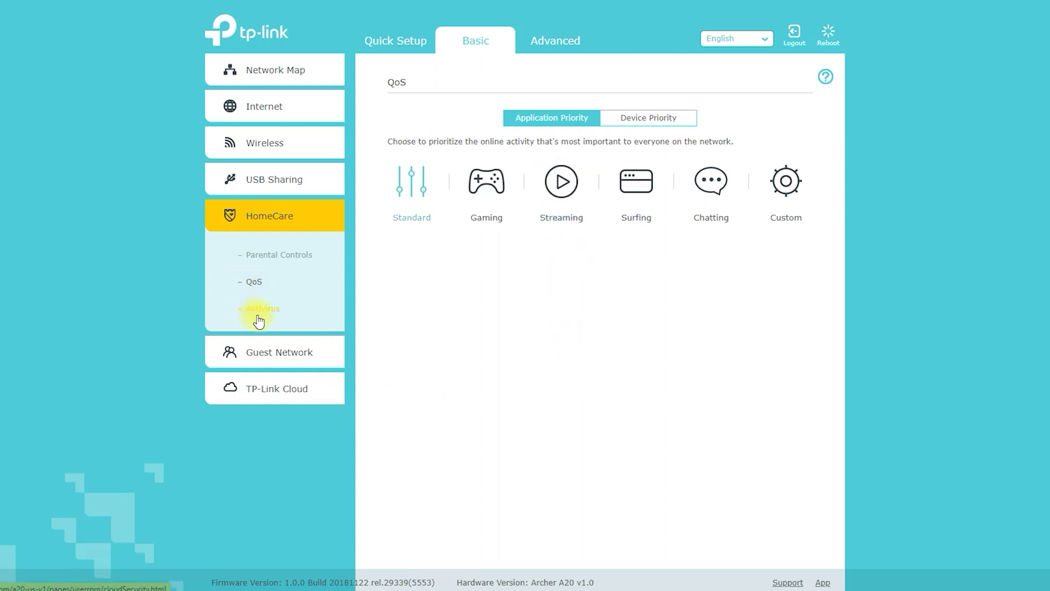
left_click(259, 312)
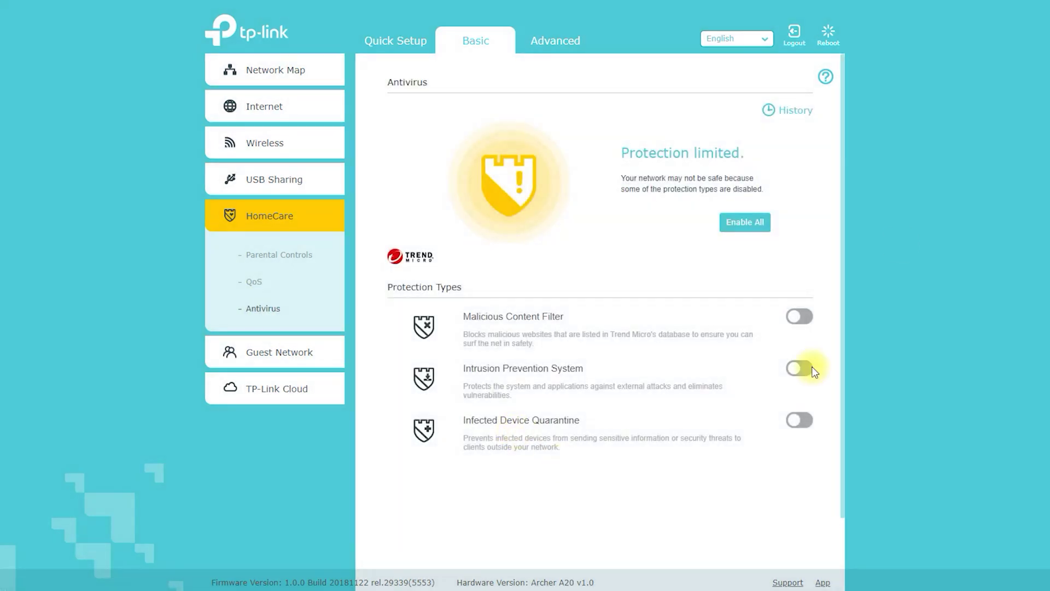
Highlight the Antivirus shield and its Malicious Content Filter, Intrusion Prevention and Infected Device Quarantine protections
mouse_move(547, 245)
left_mouse_down()
mouse_move(583, 121)
mouse_move(394, 227)
mouse_move(586, 245)
left_mouse_up()
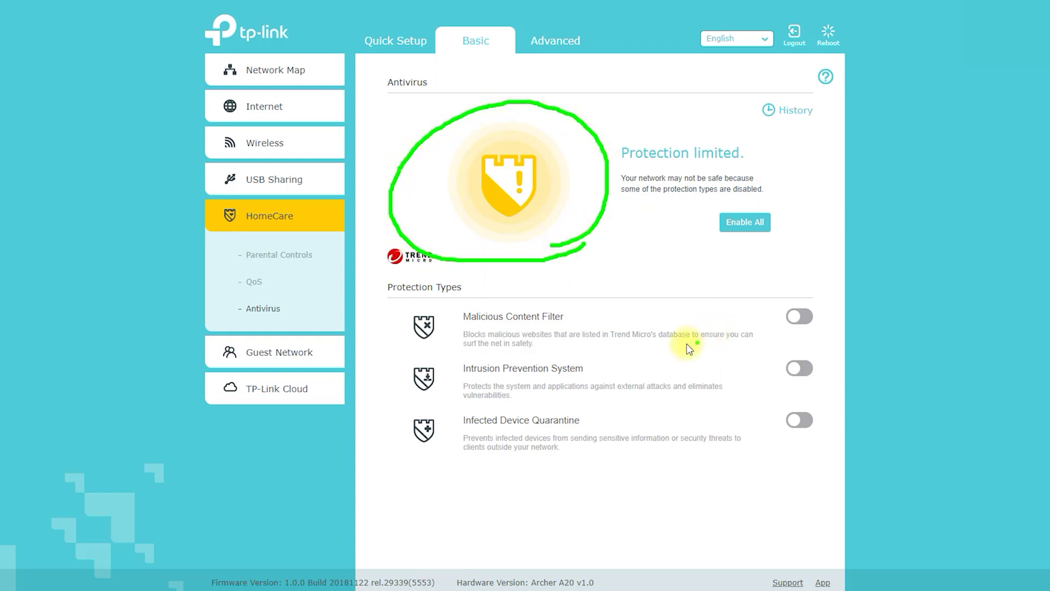
mouse_move(465, 330)
left_mouse_down()
mouse_move(596, 320)
mouse_move(437, 301)
left_mouse_up()
mouse_move(466, 383)
left_mouse_down()
mouse_move(525, 390)
mouse_move(441, 358)
mouse_move(482, 383)
left_mouse_up()
mouse_move(484, 433)
left_mouse_down()
mouse_move(515, 440)
mouse_move(457, 393)
left_mouse_up()
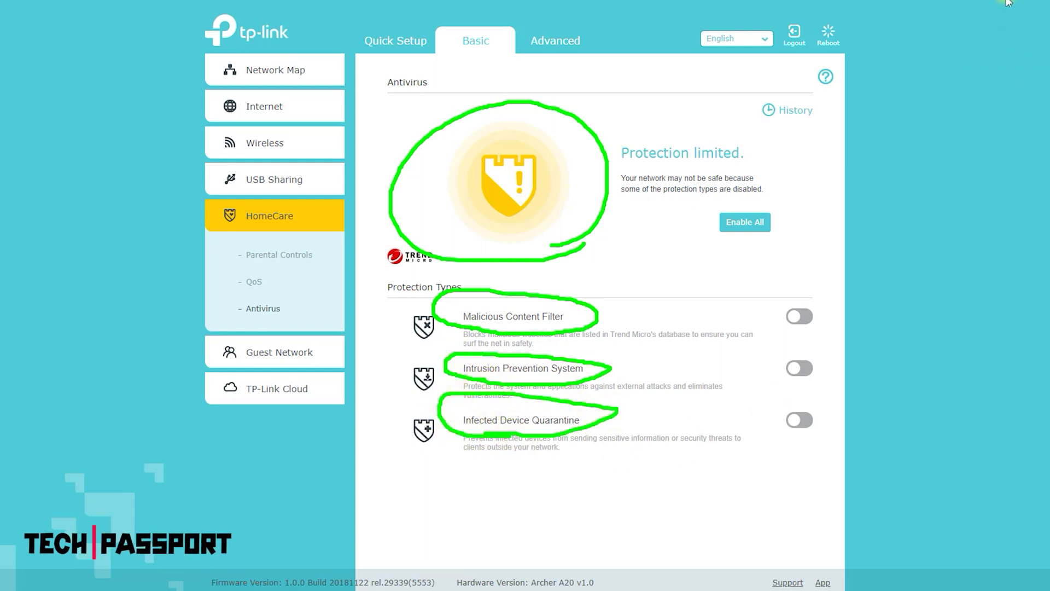
key("Escape")
left_click(260, 353)
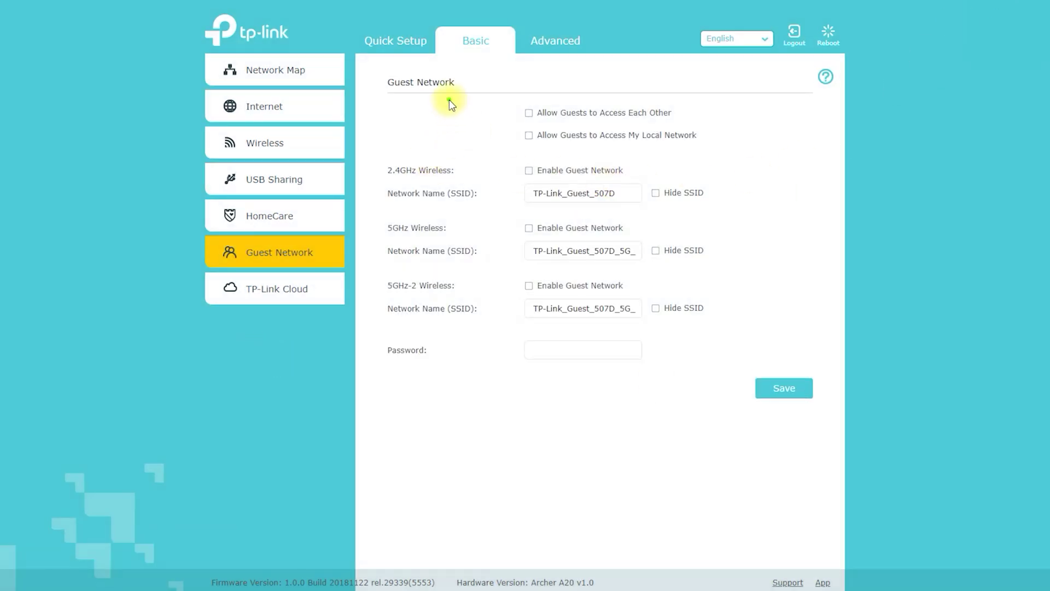
Highlight the Guest Network heading and 5GHz guest sections, then view the TP-Link Cloud page
left_click_drag(406, 70, 443, 103)
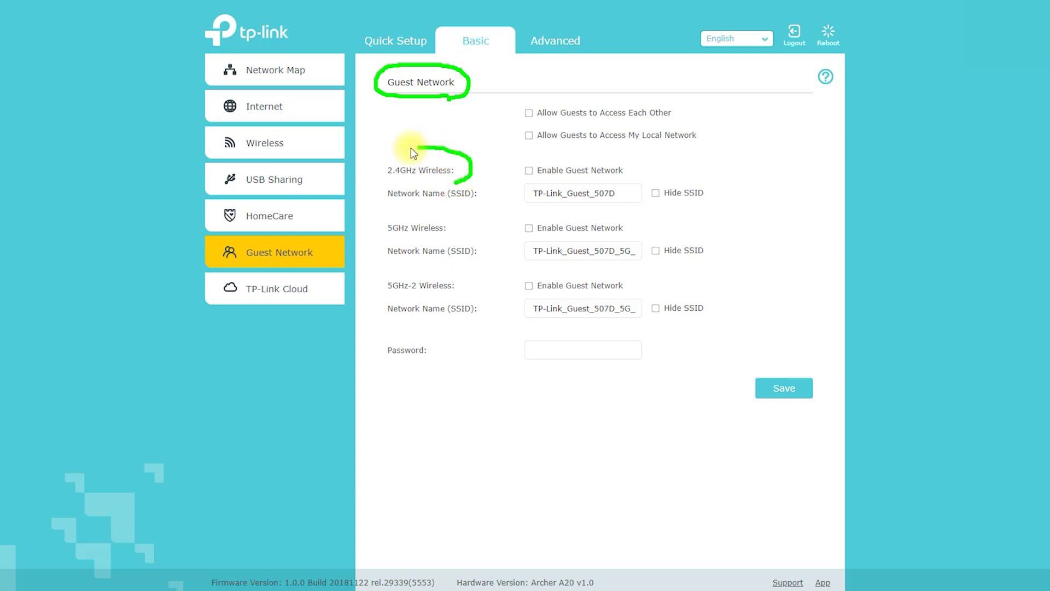
mouse_move(441, 241)
left_mouse_down()
mouse_move(430, 213)
mouse_move(389, 235)
left_mouse_up()
mouse_move(445, 304)
left_mouse_down()
mouse_move(395, 266)
mouse_move(422, 300)
mouse_move(447, 304)
left_mouse_up()
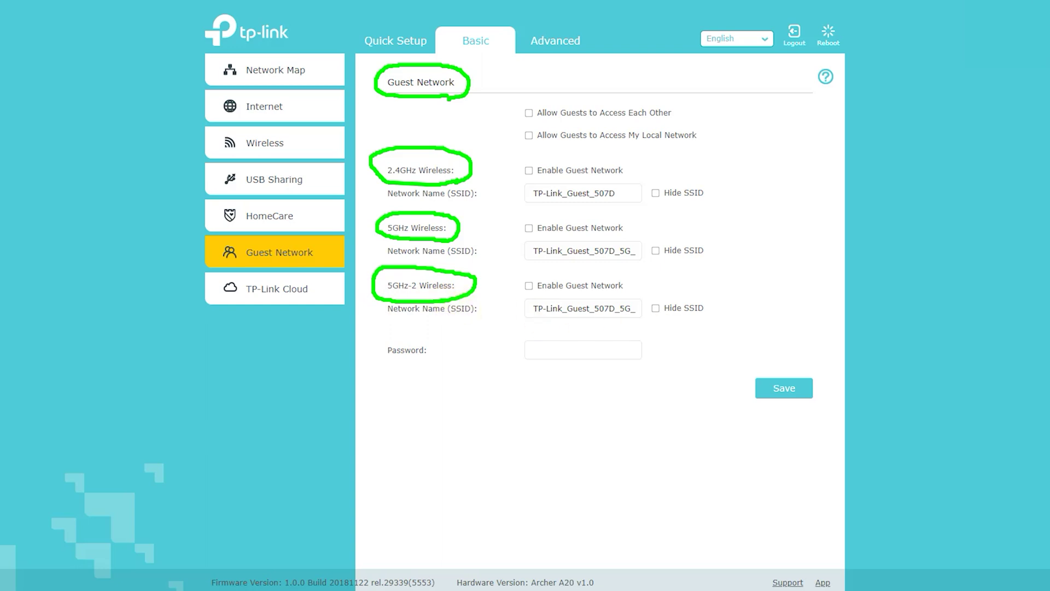
left_click(284, 289)
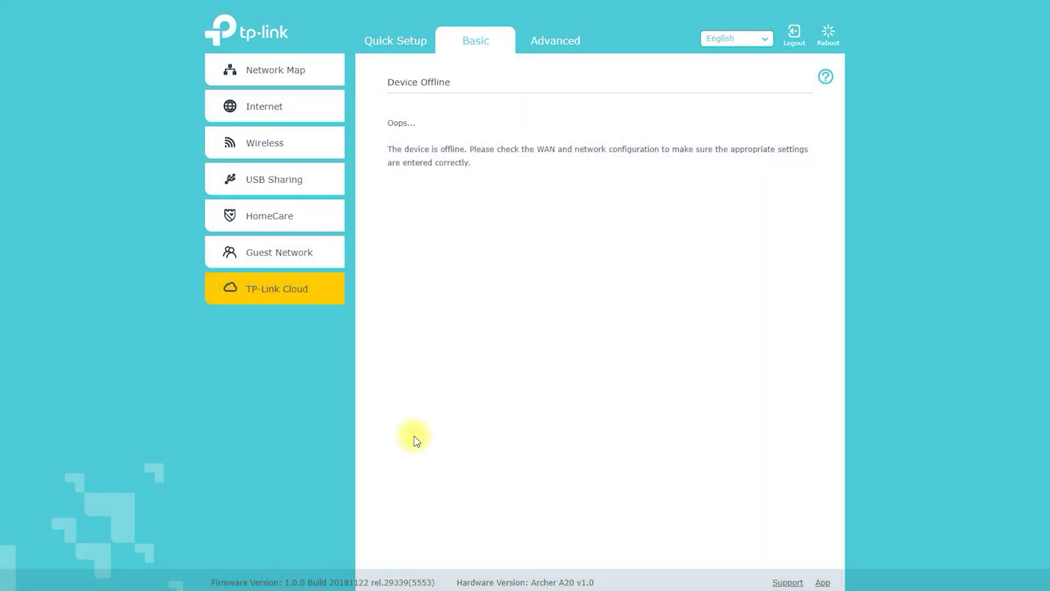
left_click(540, 41)
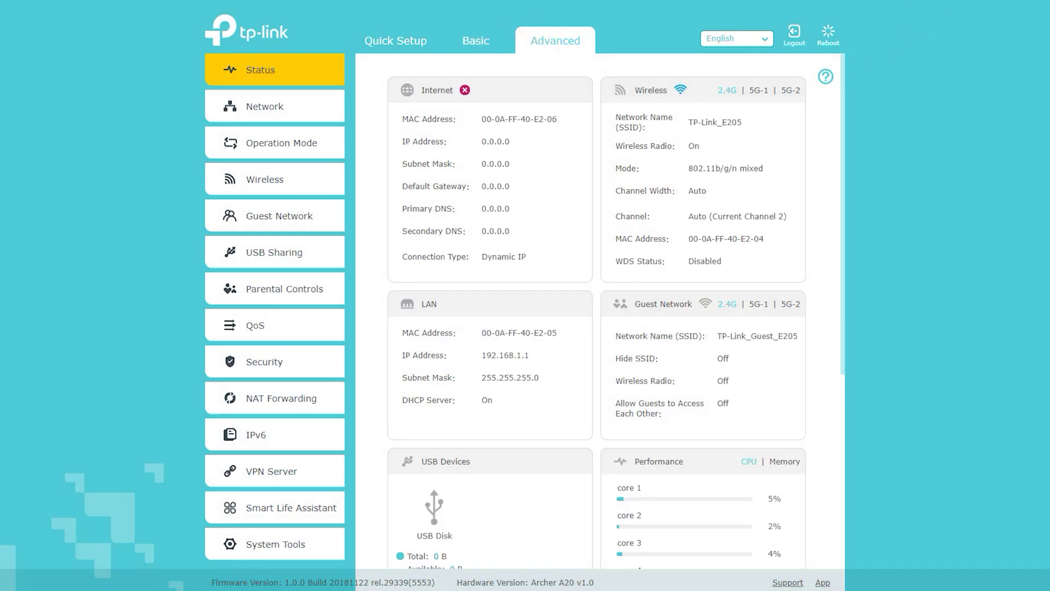
Highlight the Internet, Wireless, LAN, Guest Network, USB Devices and Performance status panels
mouse_move(473, 106)
left_mouse_down()
mouse_move(482, 77)
mouse_move(410, 99)
mouse_move(471, 105)
left_mouse_up()
mouse_move(679, 97)
left_mouse_down()
mouse_move(634, 72)
mouse_move(601, 106)
mouse_move(694, 90)
mouse_move(695, 79)
left_mouse_up()
mouse_move(452, 312)
left_mouse_down()
mouse_move(383, 331)
mouse_move(446, 317)
left_mouse_up()
left_click_drag(600, 299, 663, 324)
mouse_move(469, 486)
left_mouse_down()
mouse_move(454, 432)
mouse_move(403, 485)
left_mouse_up()
left_click_drag(592, 463, 676, 484)
key("Escape")
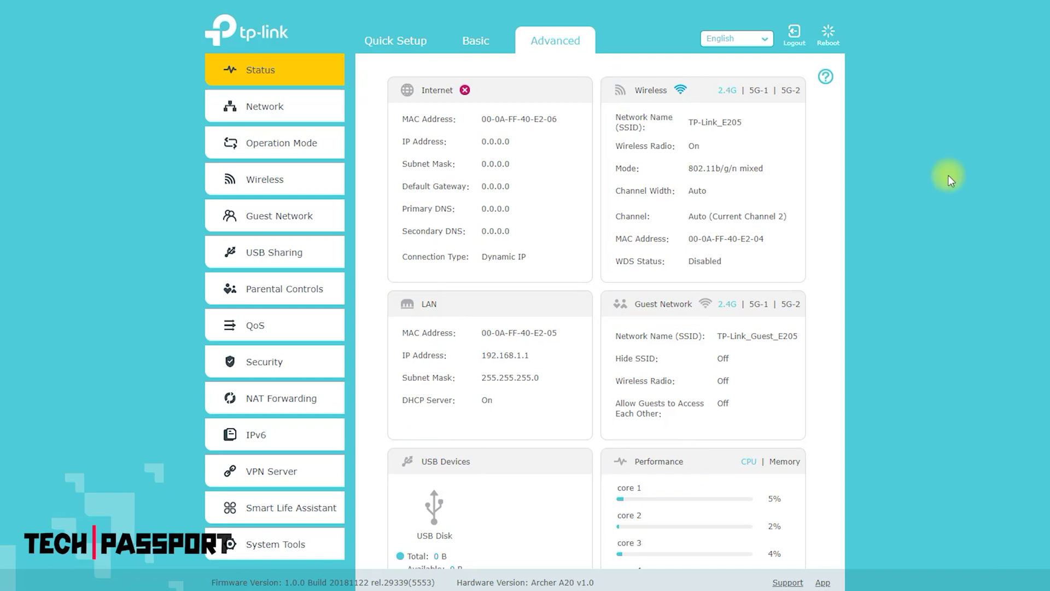
Expand the Network section and open its Internet page
scroll(816, 331, "down", 5)
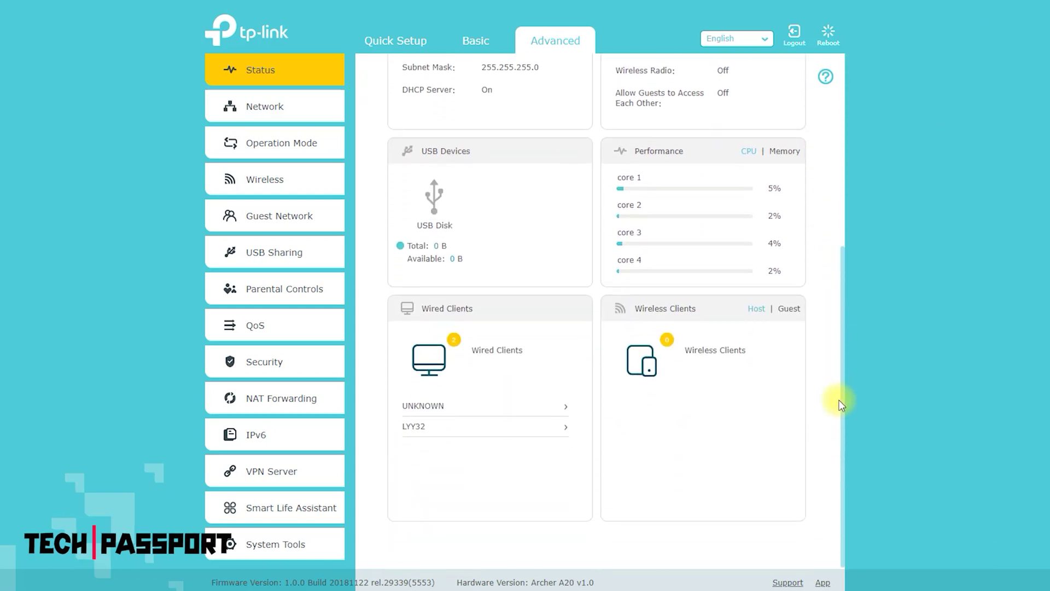
left_click(261, 108)
left_click(261, 147)
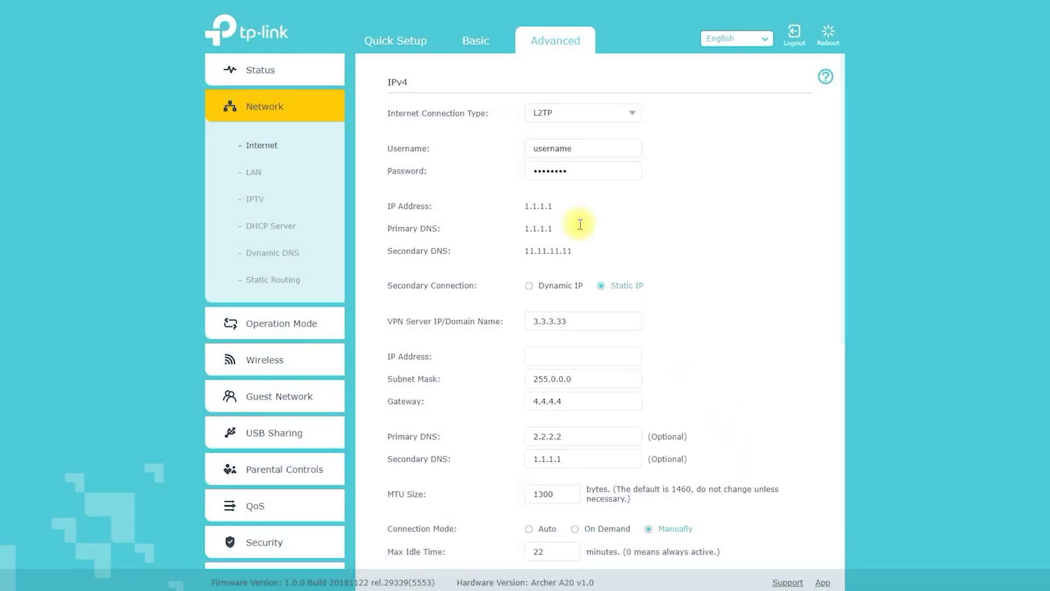
Switch the Internet Connection Type through Dynamic IP, Static IP and BigPond Cable
left_click(617, 107)
left_click(615, 133)
left_click(615, 113)
left_click(612, 154)
left_click(615, 111)
left_click(615, 173)
Continue through PPPoE and L2TP to PPTP, then view the LAN page
left_click(617, 111)
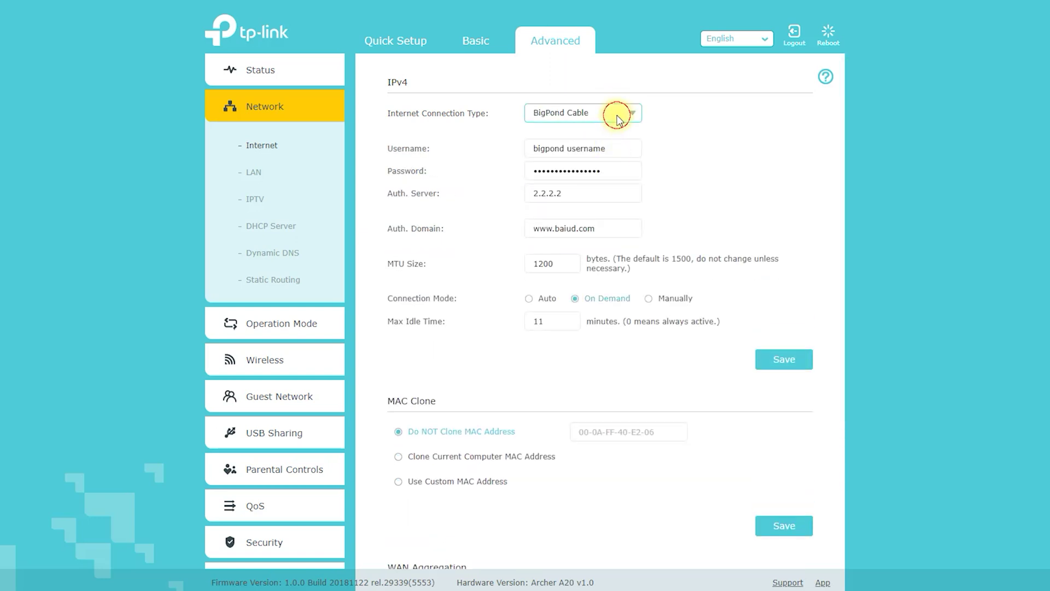
left_click(613, 193)
left_click(615, 112)
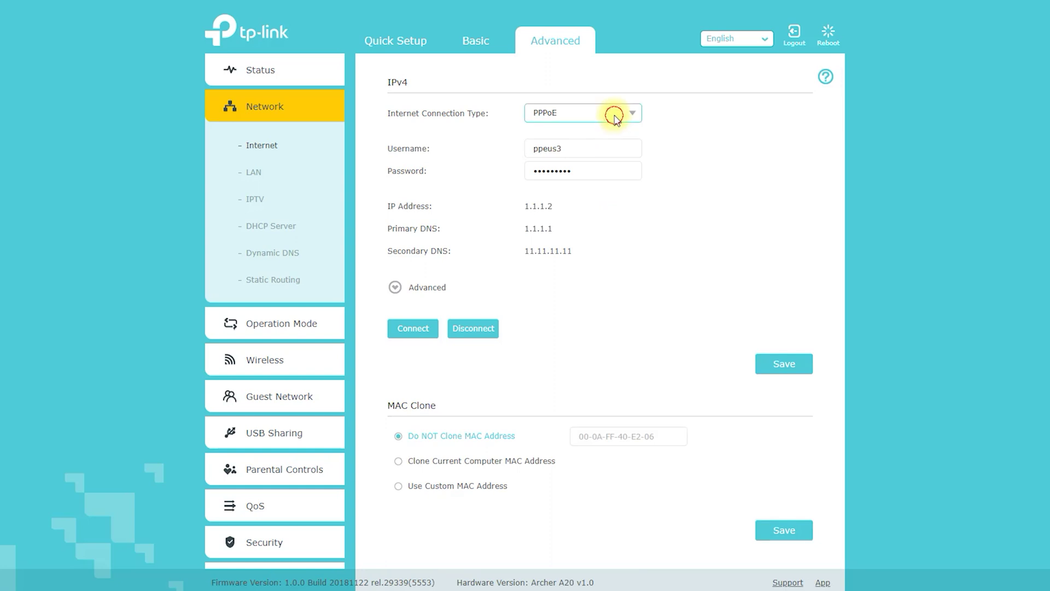
left_click(611, 211)
left_click(620, 112)
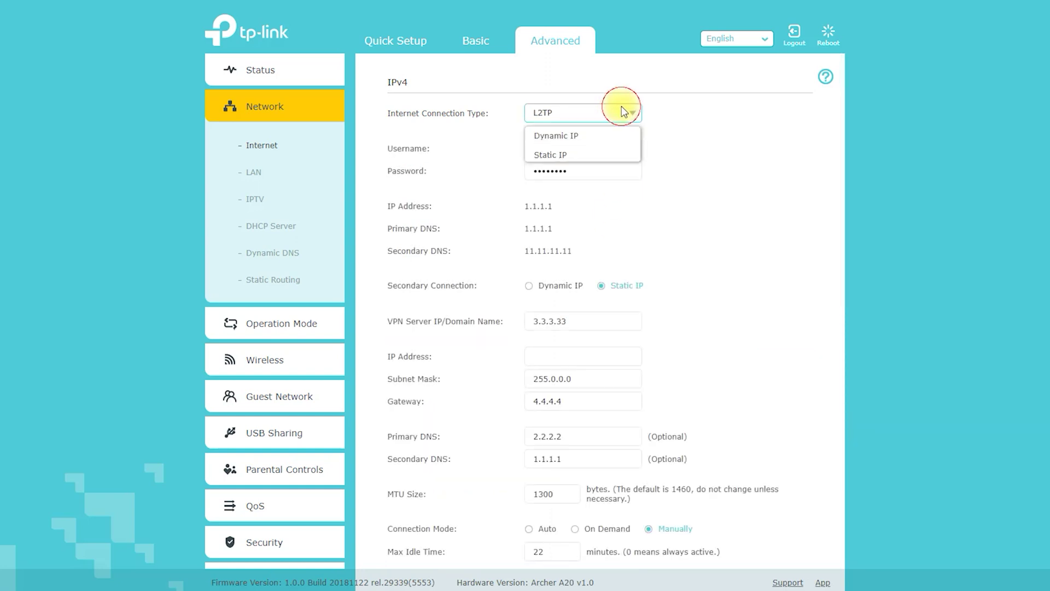
left_click(613, 232)
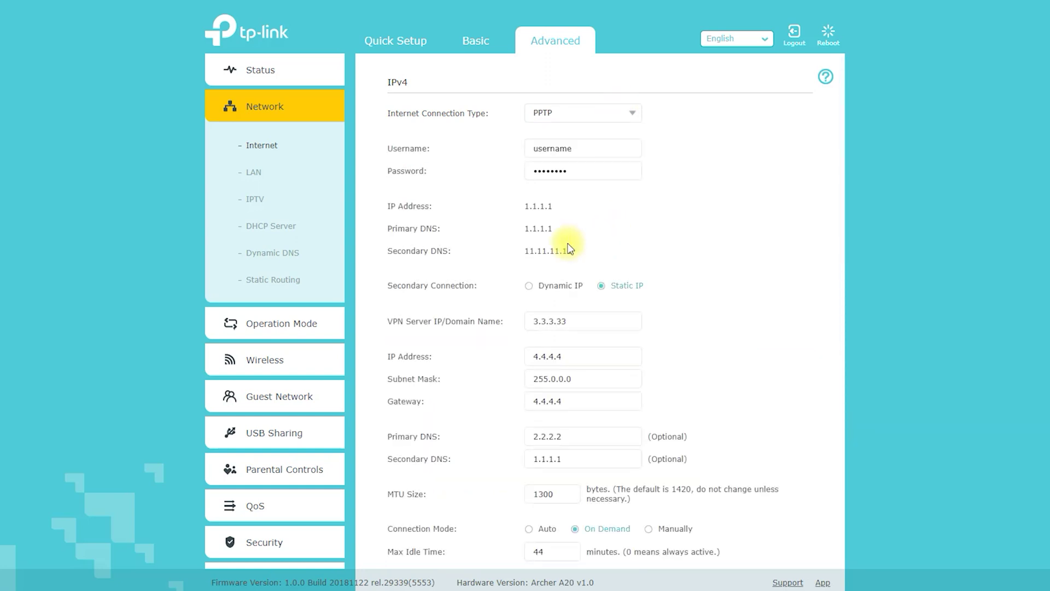
left_click(273, 175)
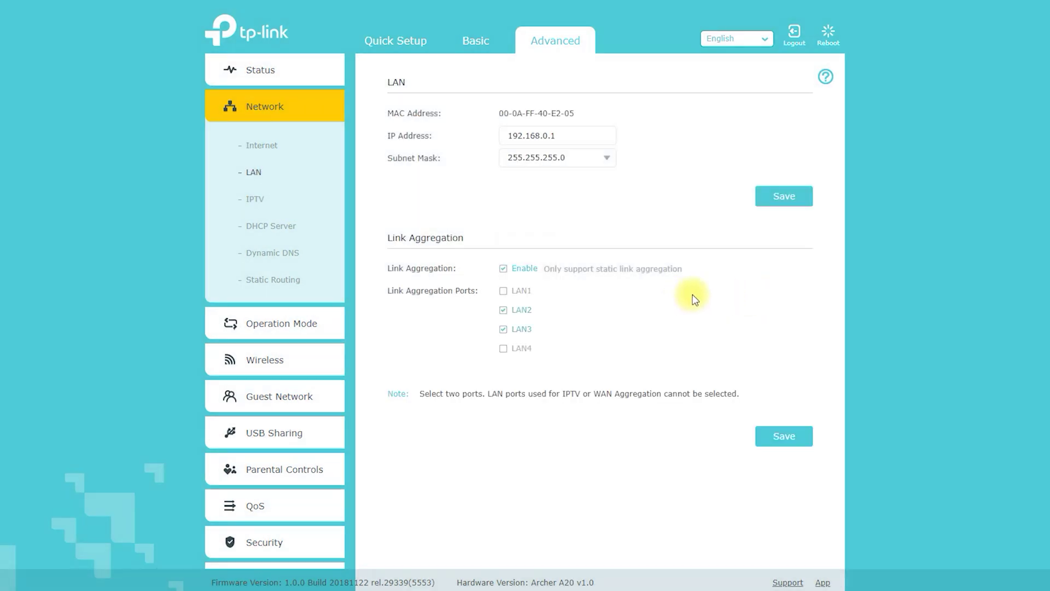
View the IPTV page and scroll through the DHCP Server settings
left_click(254, 199)
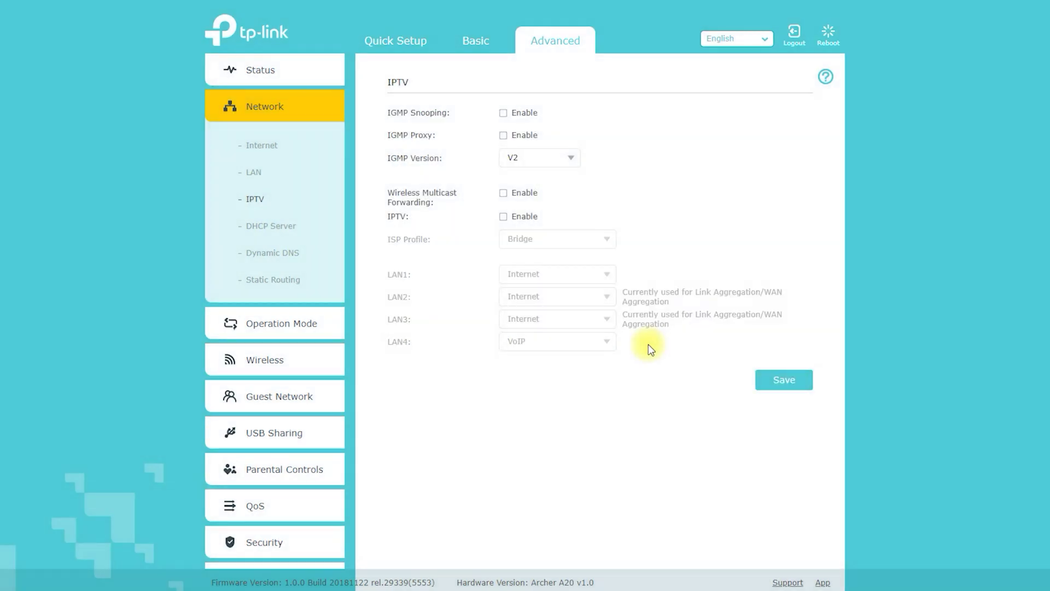
left_click(274, 226)
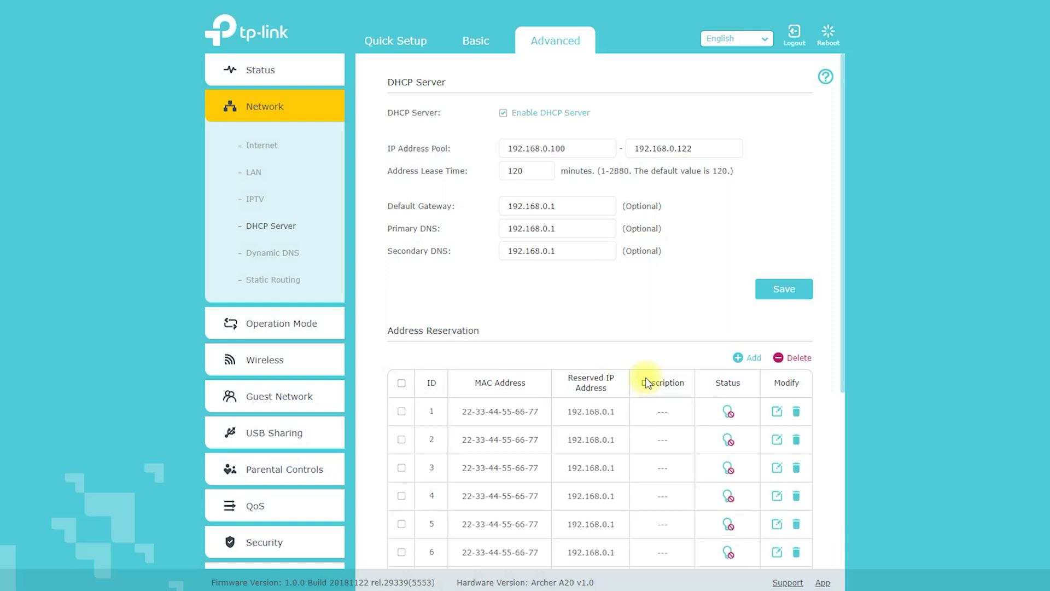
scroll(708, 310, "down", 4)
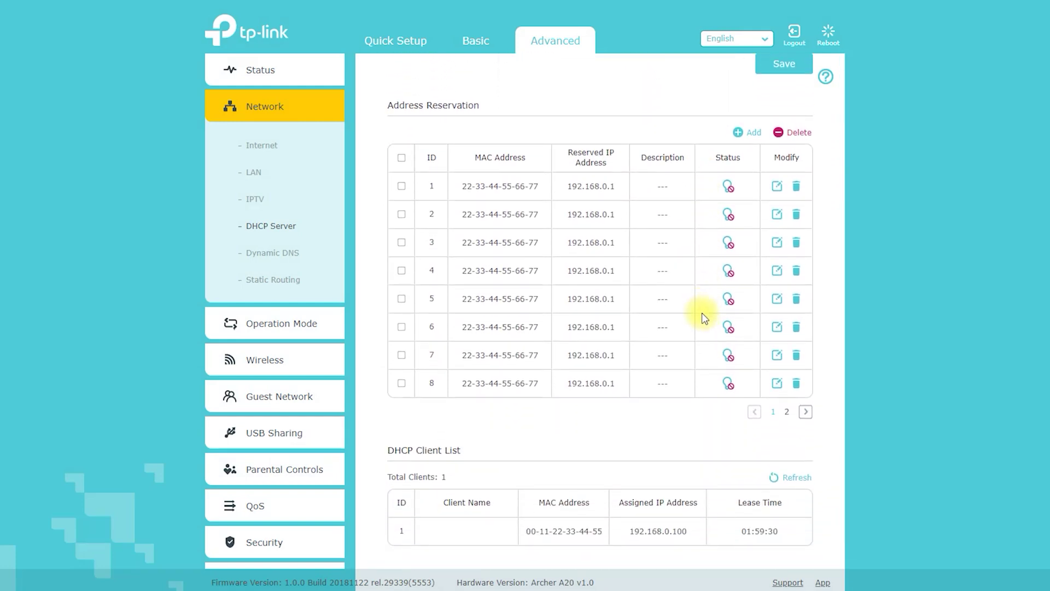
scroll(702, 315, "down", 1)
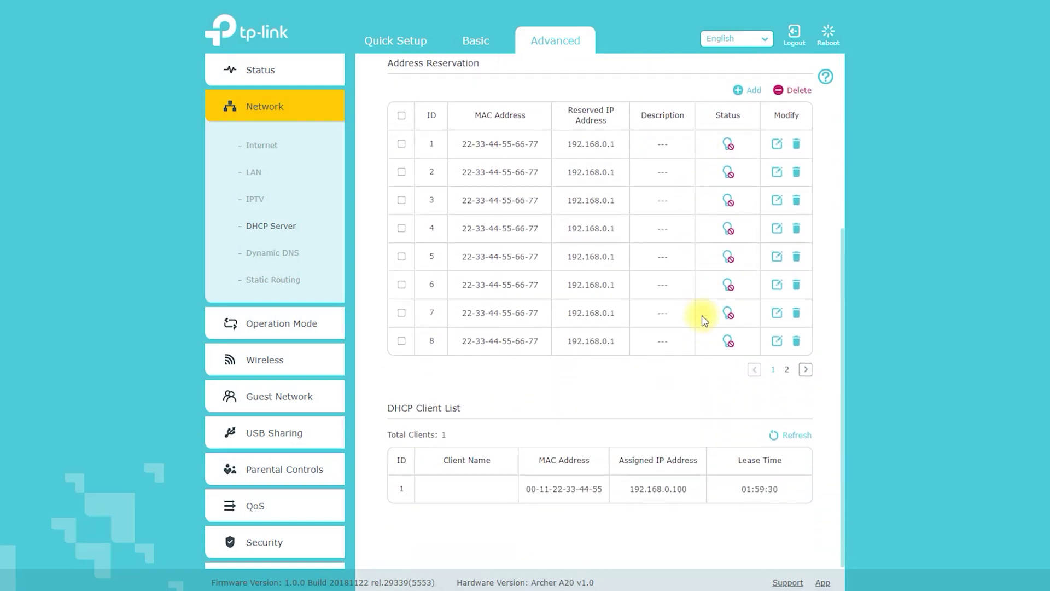
View the Dynamic DNS page and the Static Routing list of two routes
left_click(274, 254)
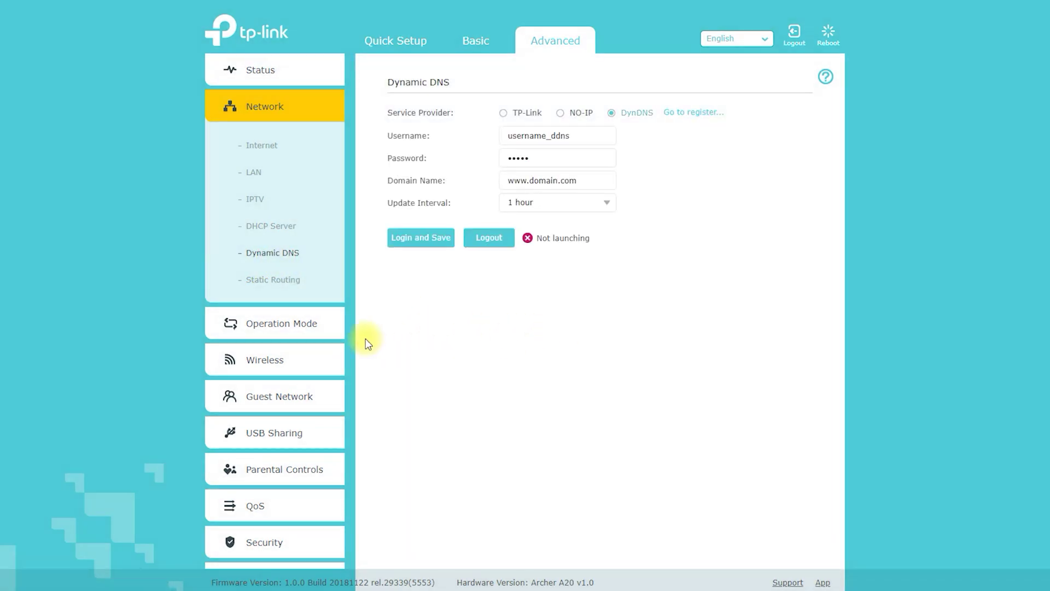
left_click(282, 281)
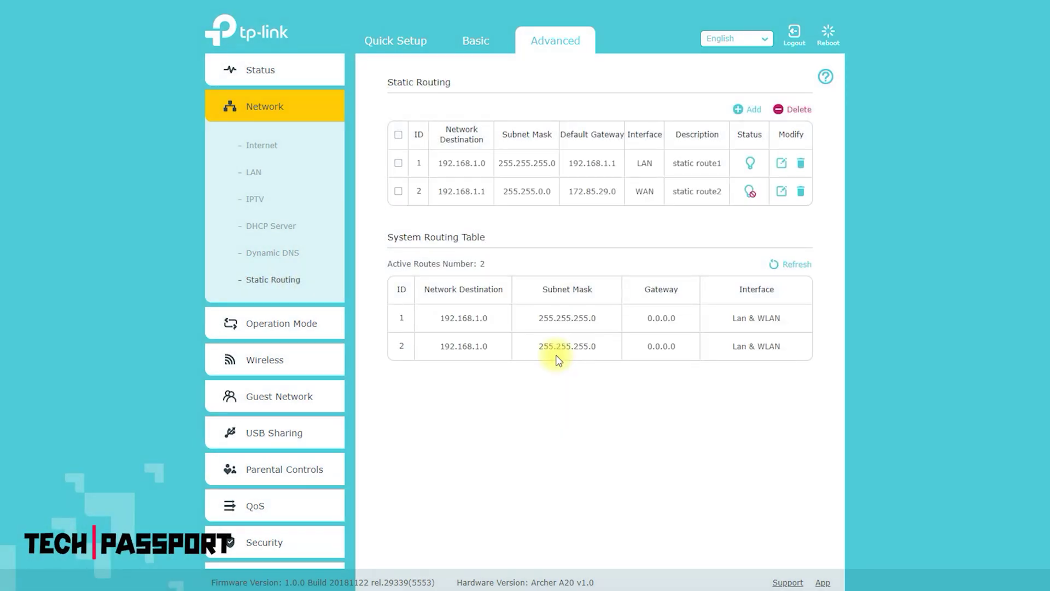
left_click(283, 123)
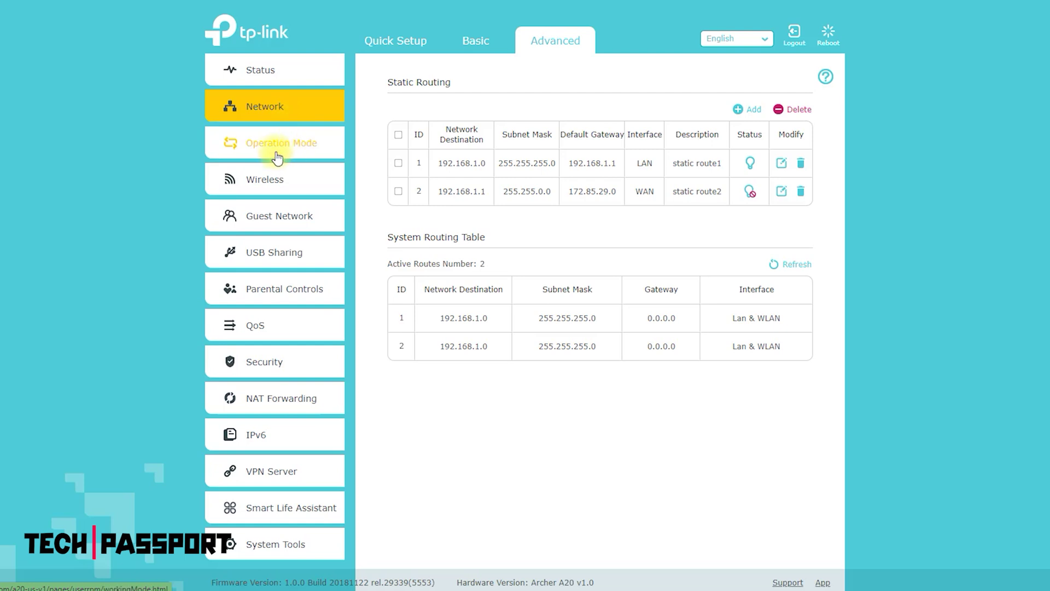
View Operation Mode with Router as the current mode, then expand the Wireless menu
left_click(272, 149)
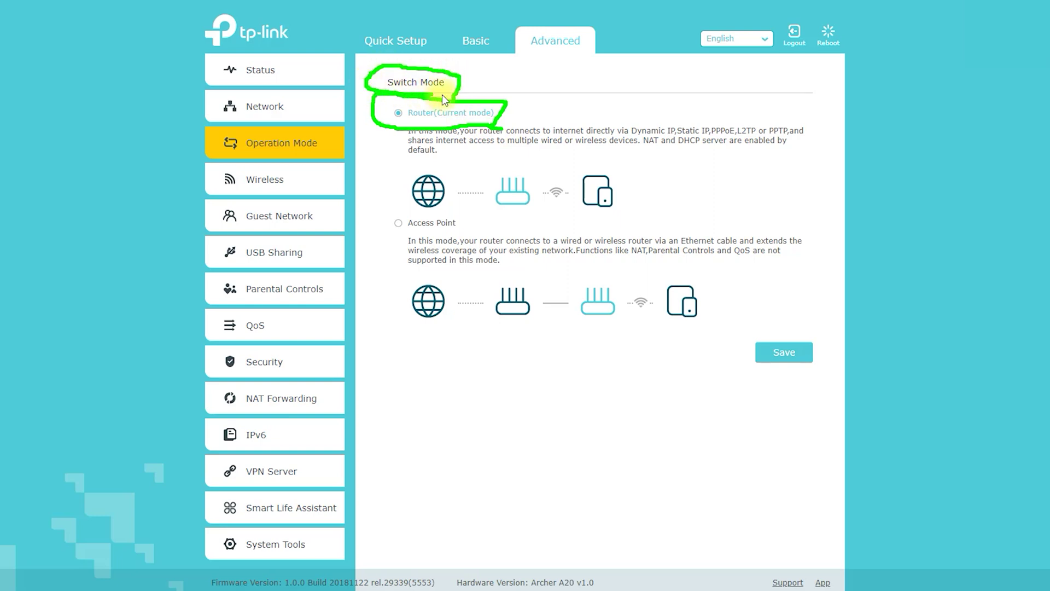
left_click_drag(469, 225, 377, 232)
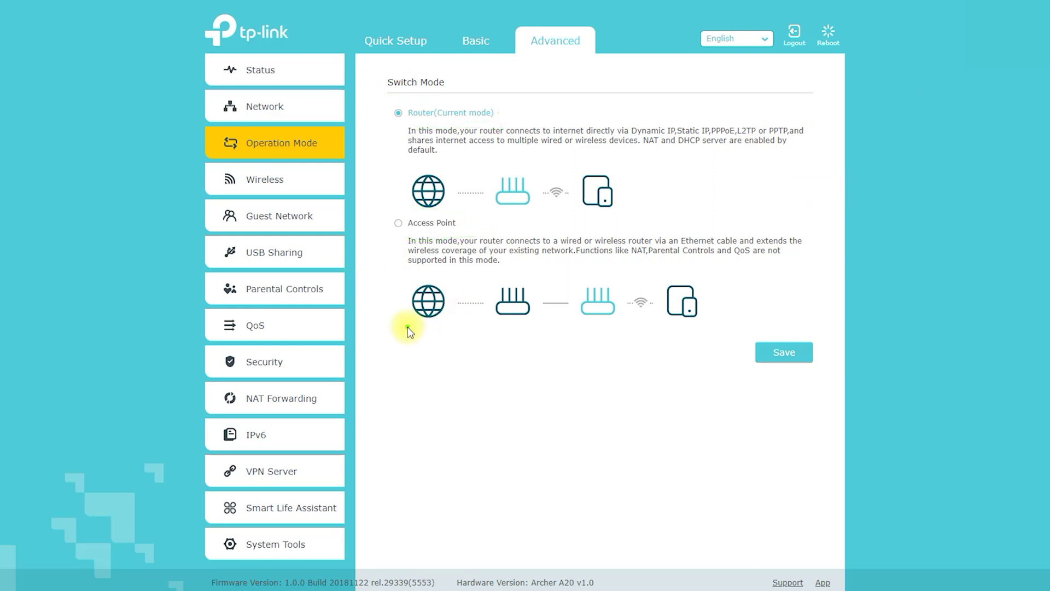
left_click(300, 184)
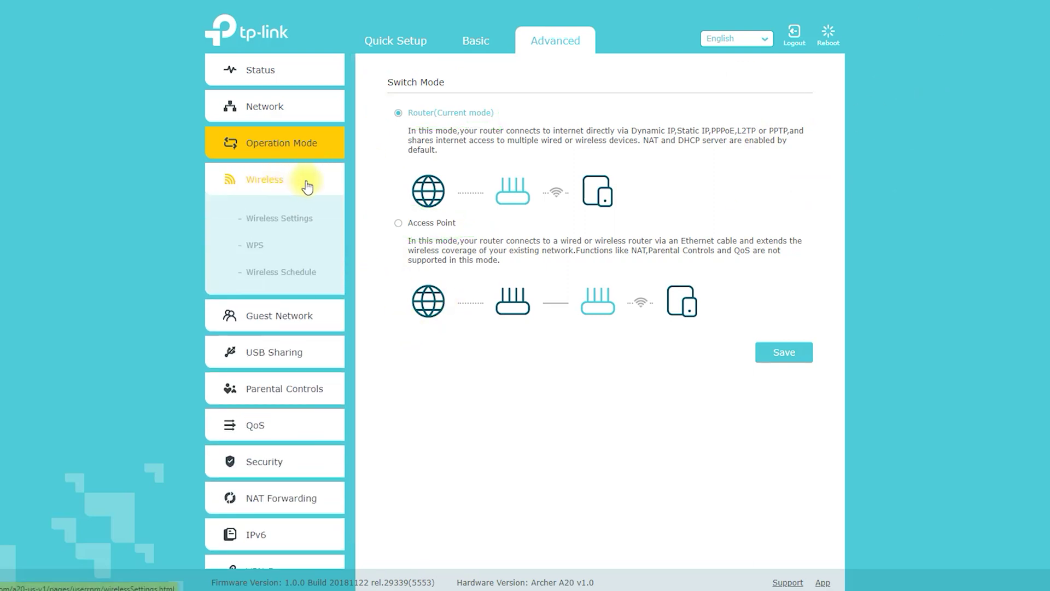
Review the Wireless Settings page, checking the 5GHz-1 and 5GHz-2 band settings
left_click(296, 220)
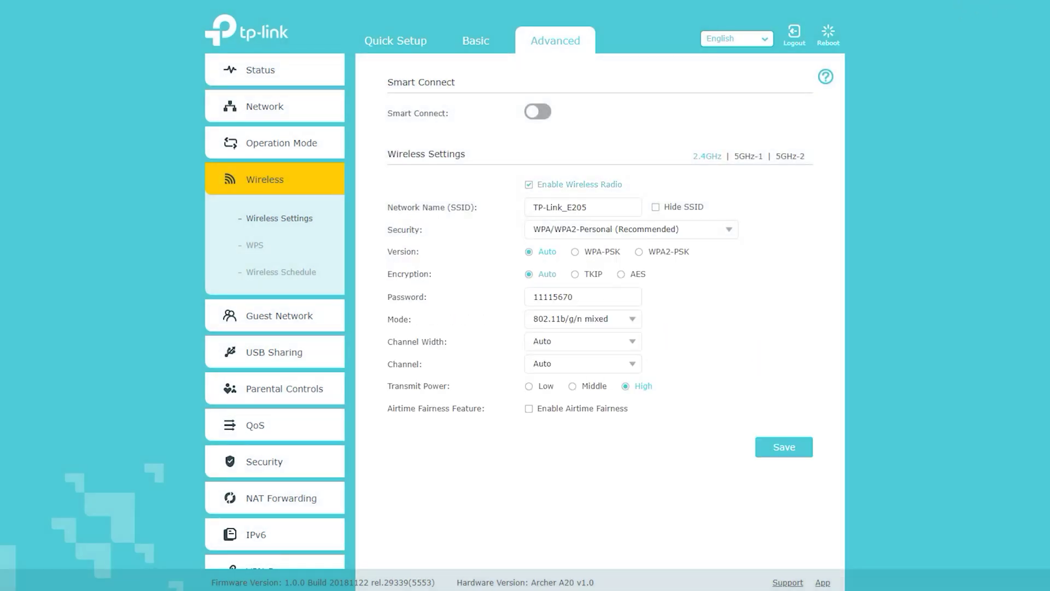
left_click_drag(385, 74, 434, 99)
mouse_move(486, 162)
left_mouse_down()
mouse_move(381, 141)
mouse_move(425, 170)
mouse_move(464, 176)
left_mouse_up()
left_click(747, 159)
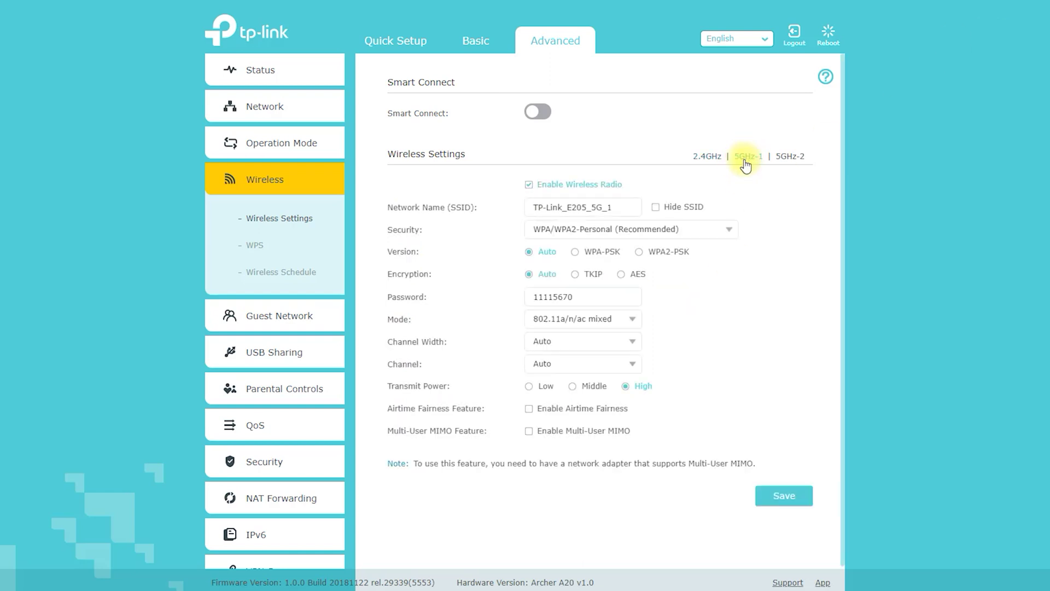
left_click(792, 158)
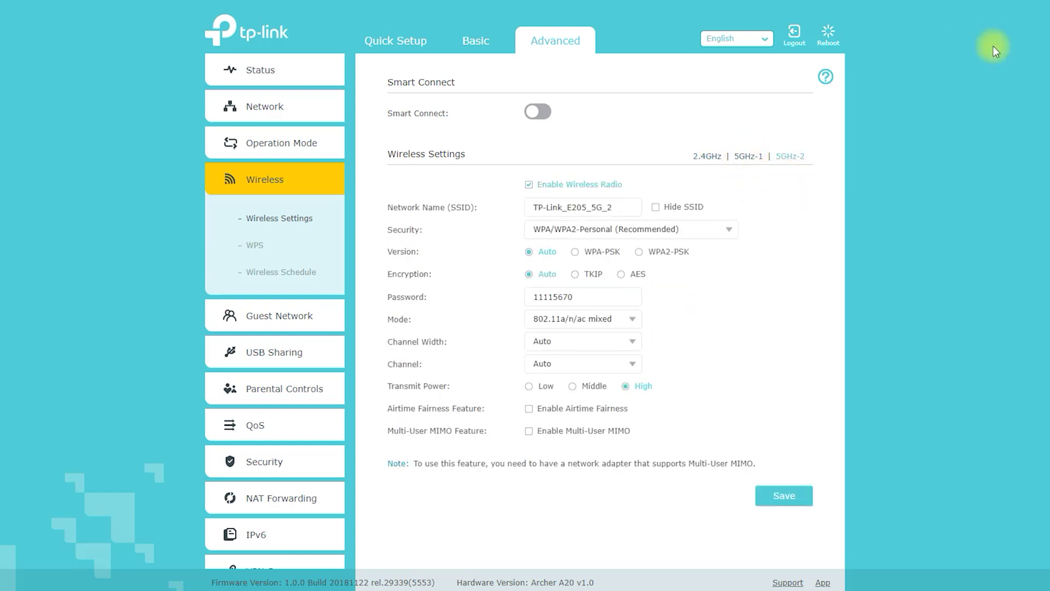
left_click_drag(775, 179, 766, 145)
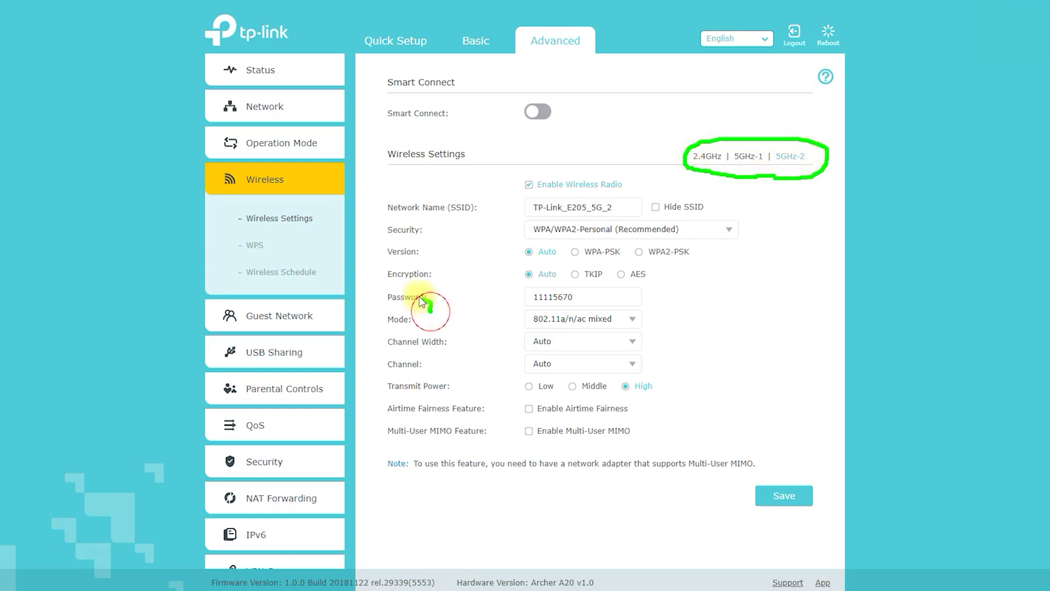
left_click(430, 311)
Browse the WPS and Wireless Schedule pages, ending on Guest Network
left_click(252, 244)
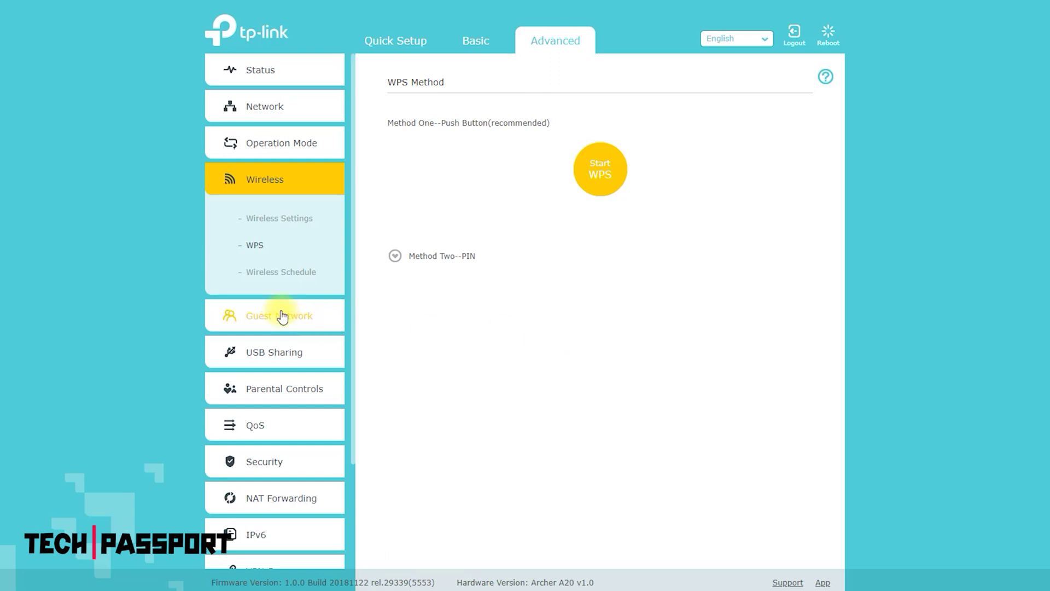
left_click(302, 273)
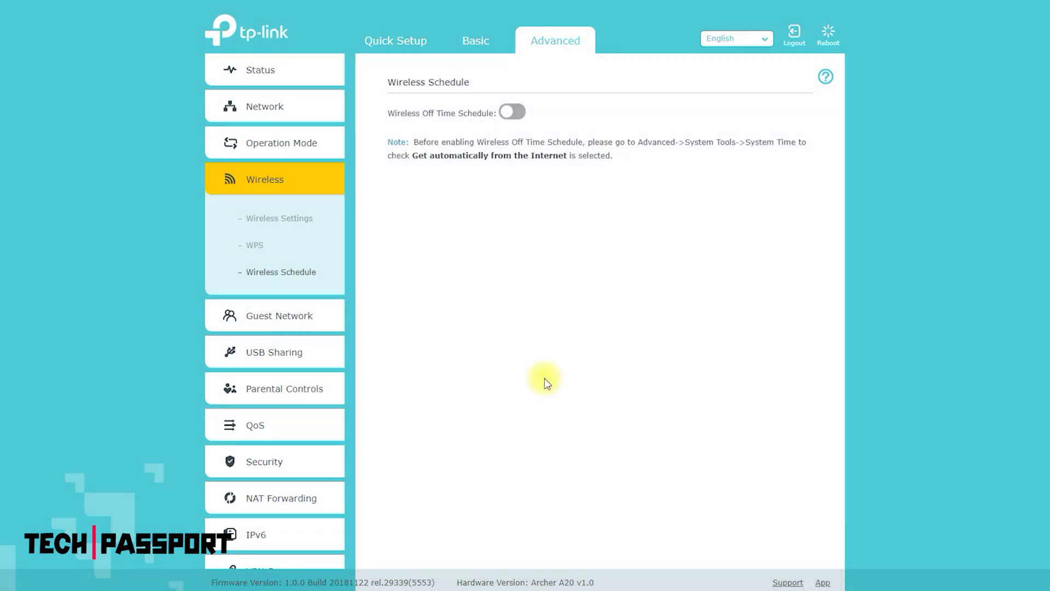
left_click(284, 314)
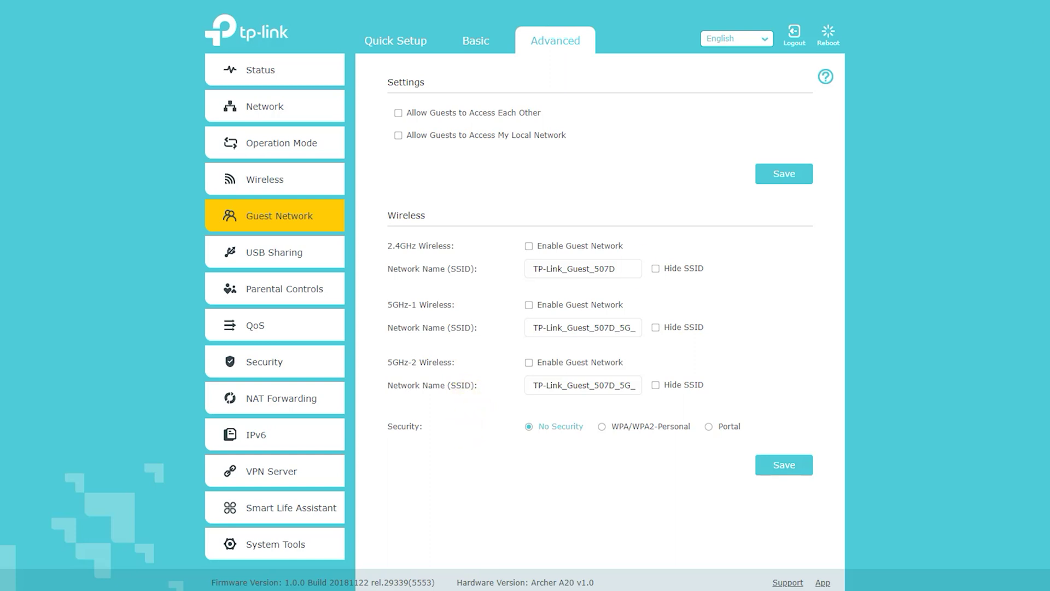
Review the Guest Network page for SSID TP-Link_Guest_507D, then expand USB Sharing
mouse_move(421, 94)
left_mouse_down()
mouse_move(435, 62)
mouse_move(372, 82)
mouse_move(425, 94)
left_mouse_up()
mouse_move(422, 224)
left_mouse_down()
mouse_move(437, 210)
mouse_move(375, 197)
mouse_move(415, 228)
left_mouse_up()
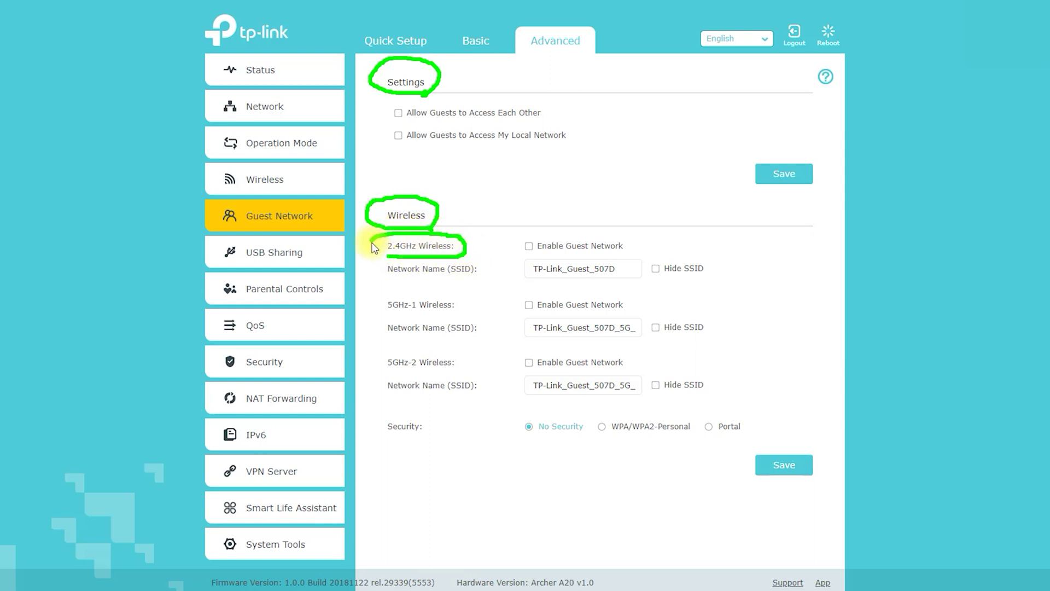
left_click_drag(402, 320, 444, 327)
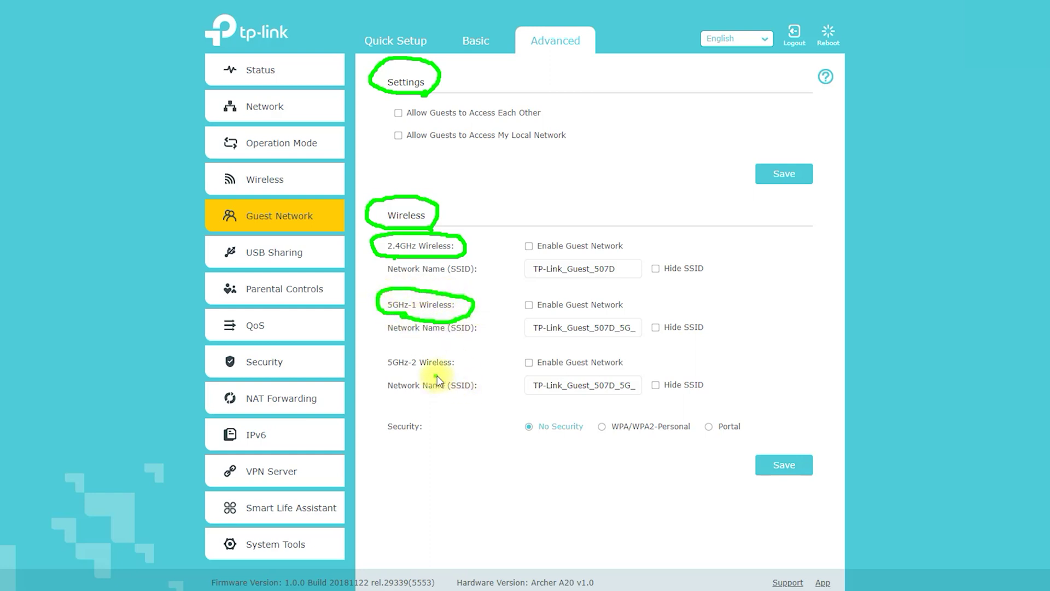
mouse_move(469, 361)
left_mouse_down()
mouse_move(406, 345)
mouse_move(431, 377)
left_mouse_up()
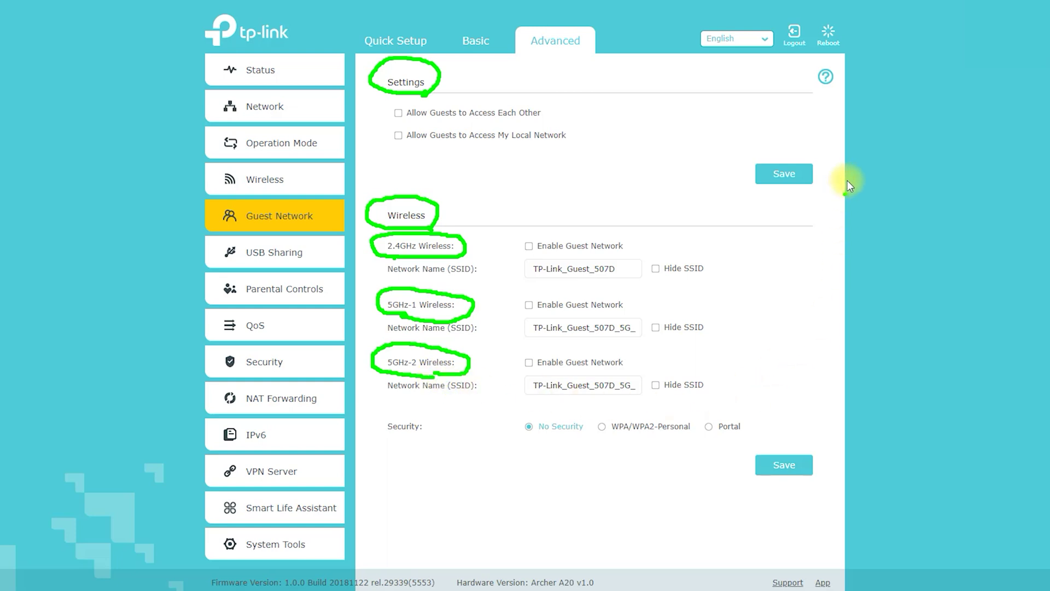
left_click(278, 252)
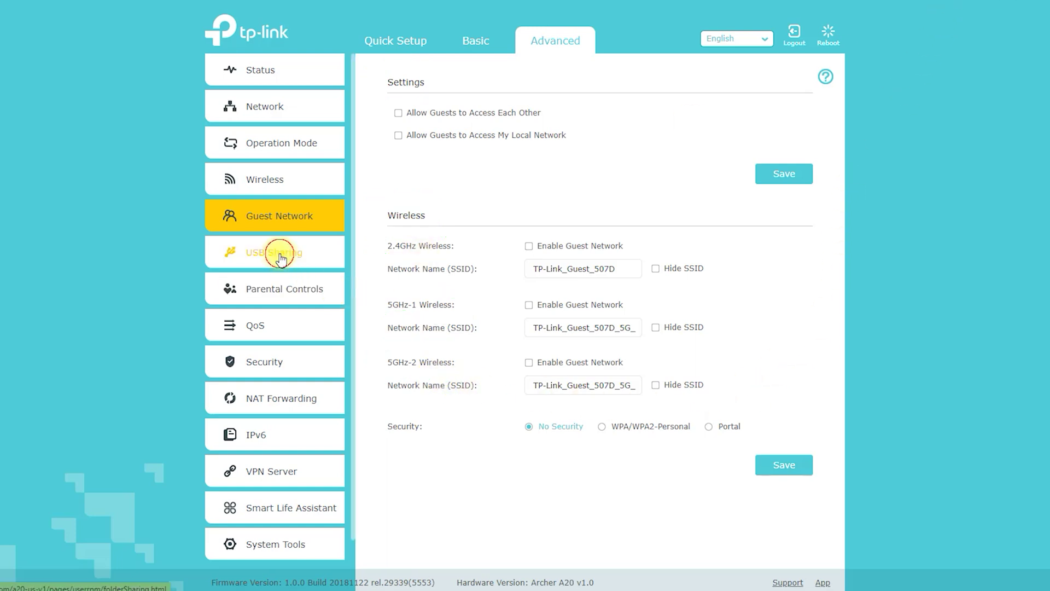
Look over the USB Storage Device and Time Machine pages, then open Parental Controls
left_click(281, 301)
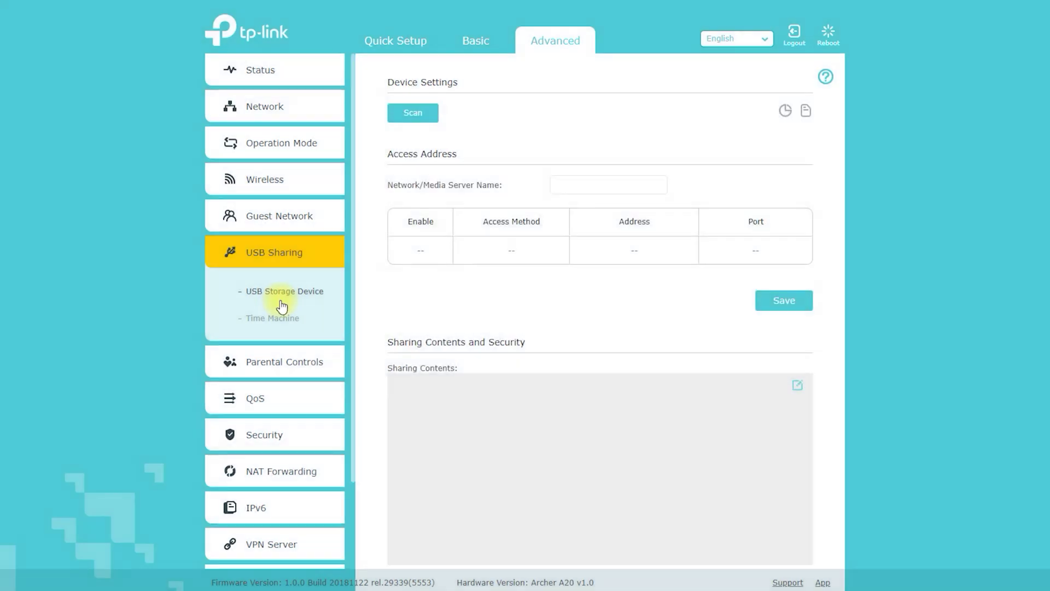
scroll(422, 379, "down", 4)
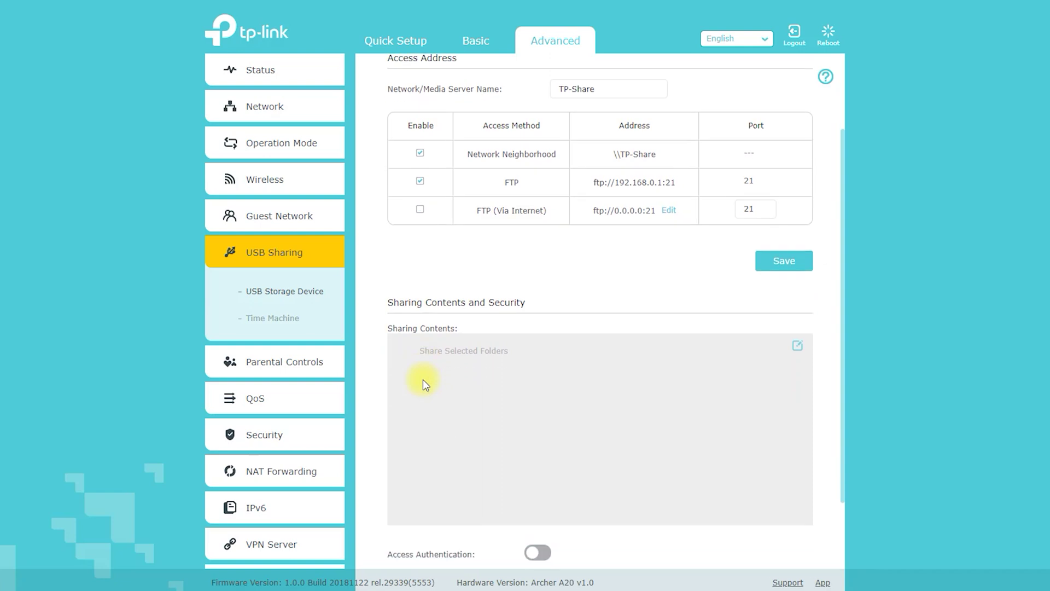
left_click(286, 323)
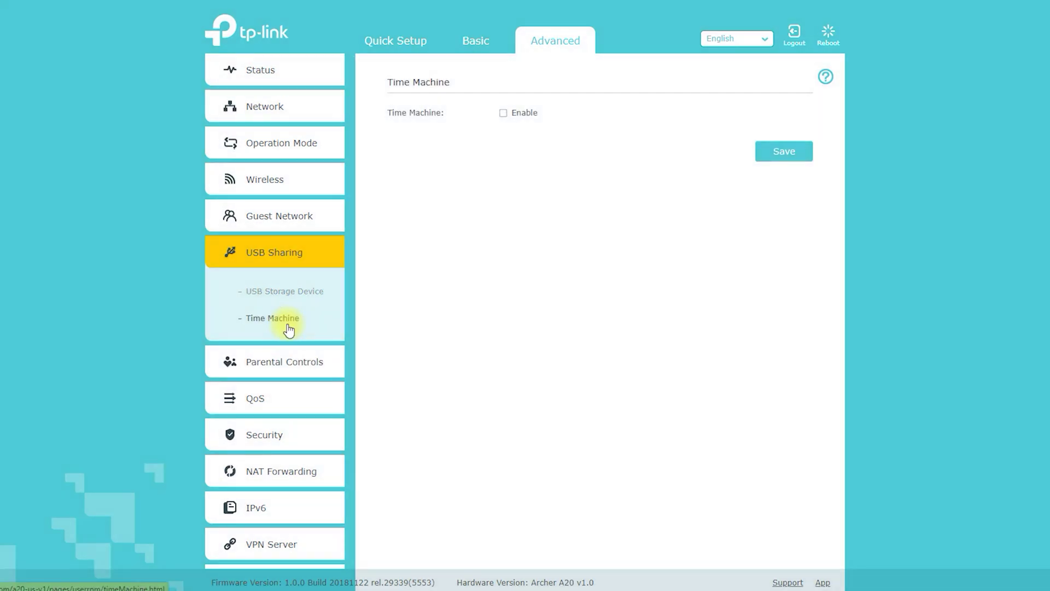
left_click(288, 364)
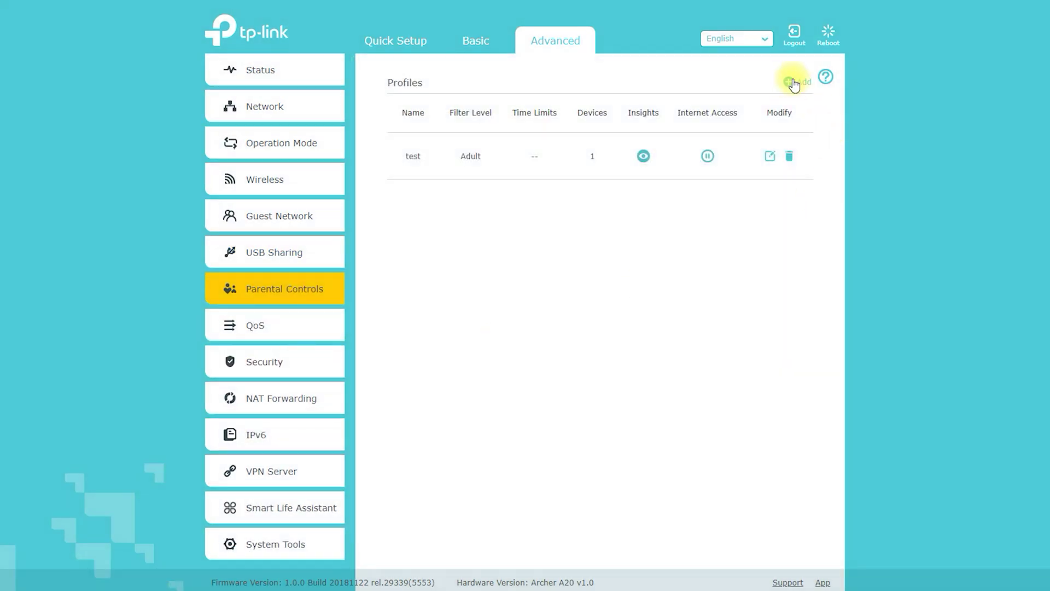
Start a new parental-control profile with the UNKNOWN device and give it a name
left_click(795, 82)
left_click(433, 321)
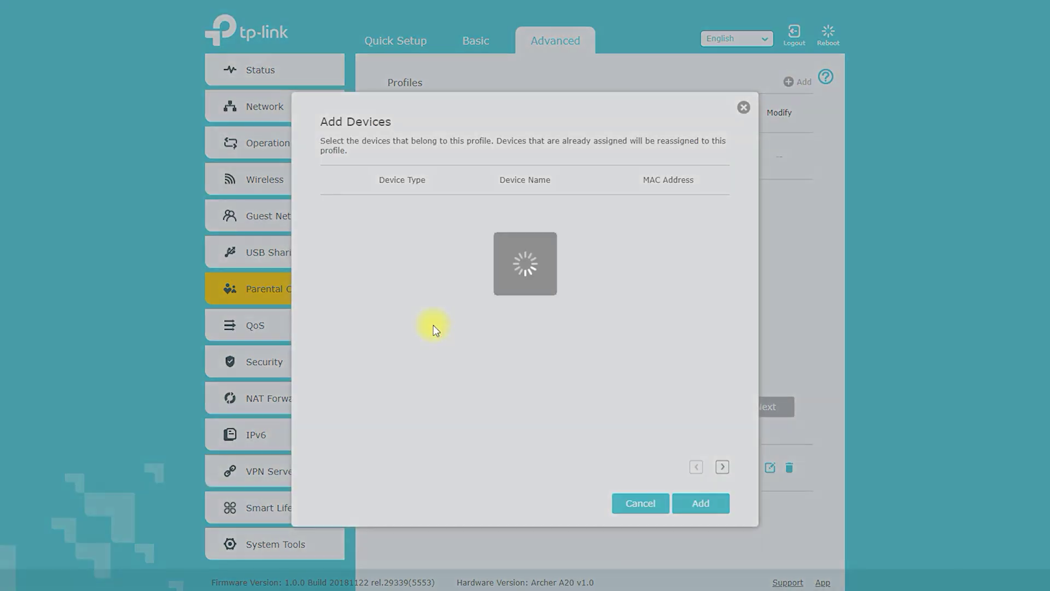
left_click(338, 207)
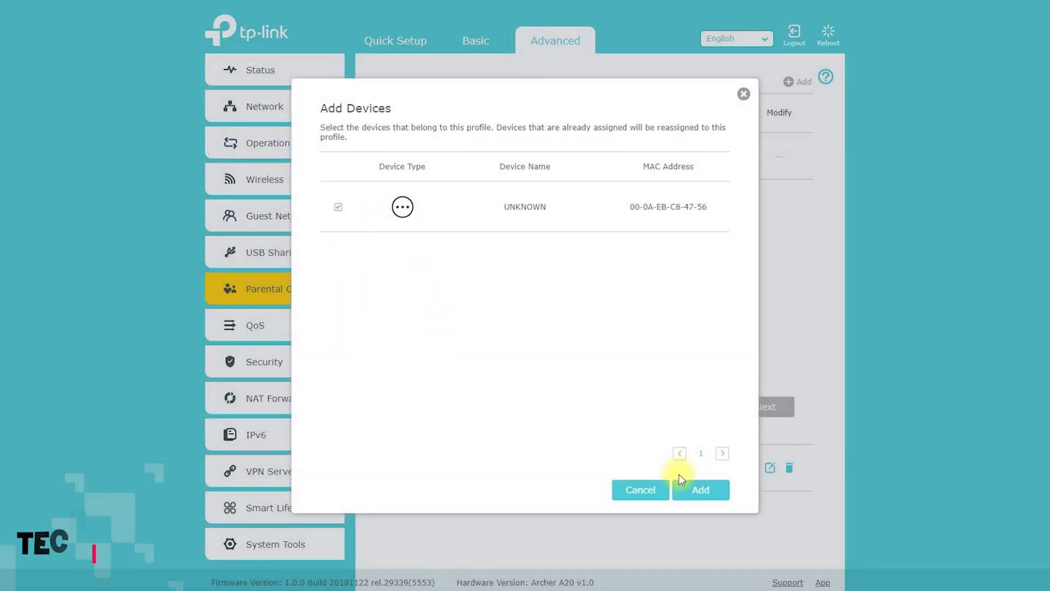
left_click(702, 490)
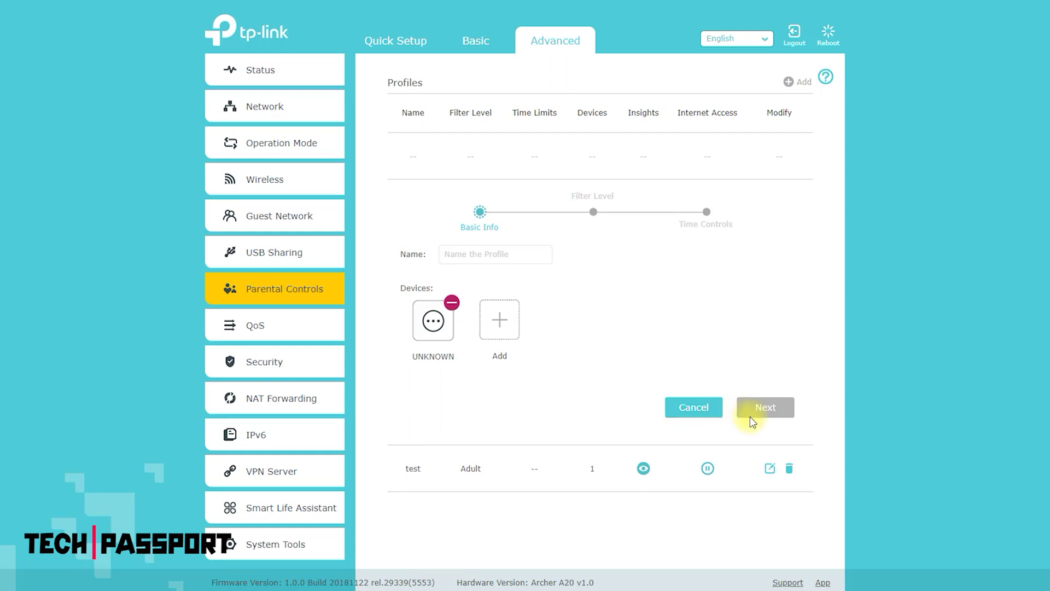
left_click(503, 260)
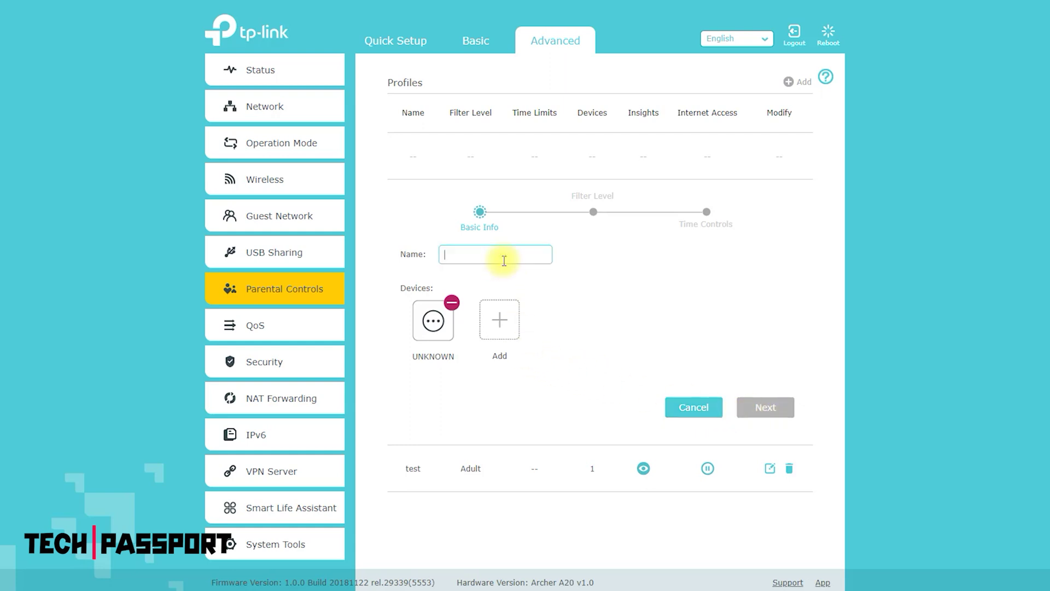
type("123")
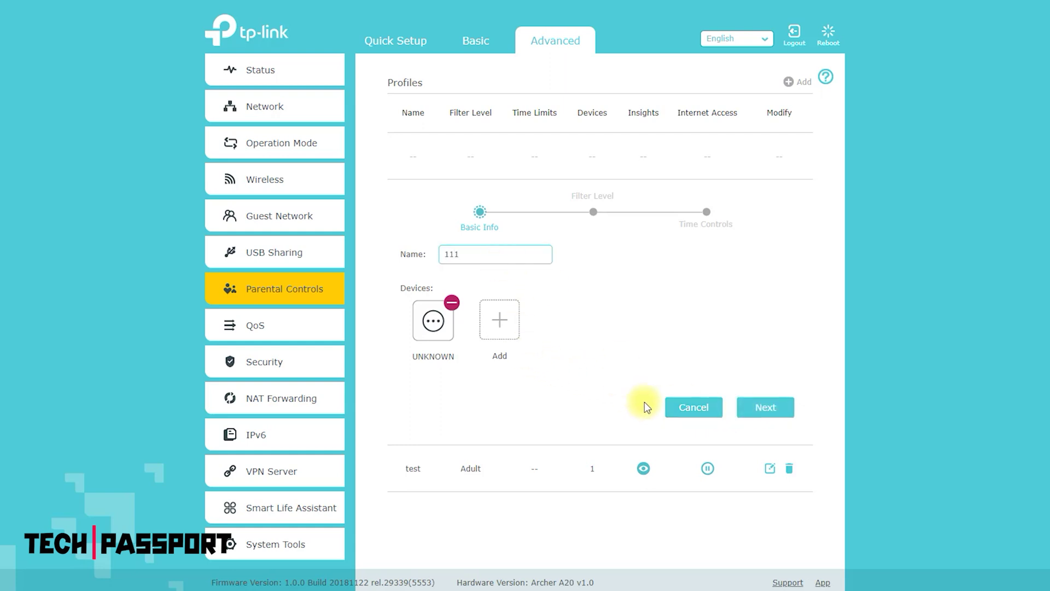
left_click(769, 407)
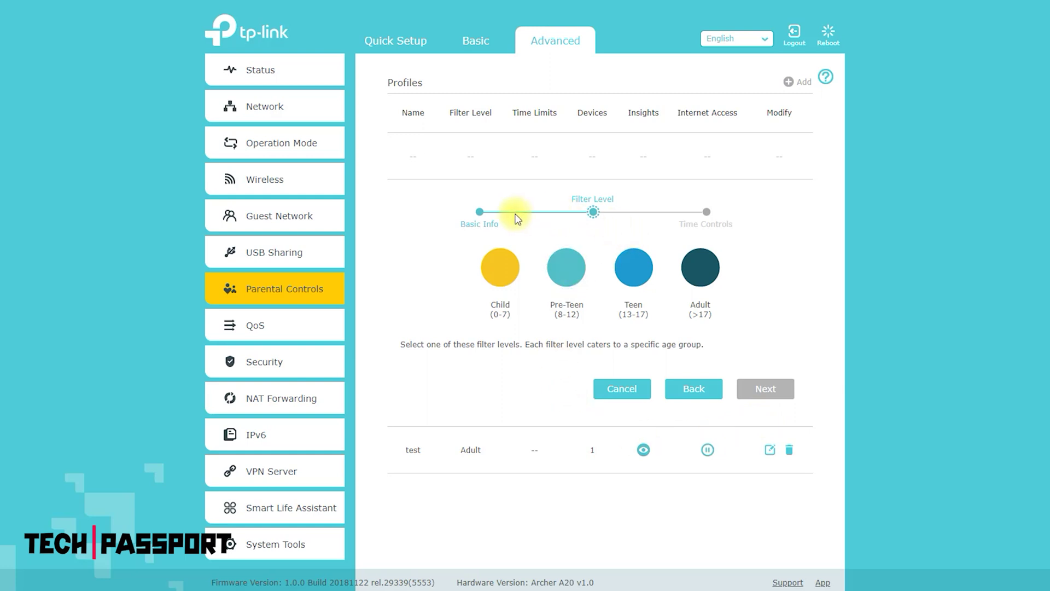
Set the profile's filter level to Teen
left_click(643, 277)
scroll(796, 359, "down", 3)
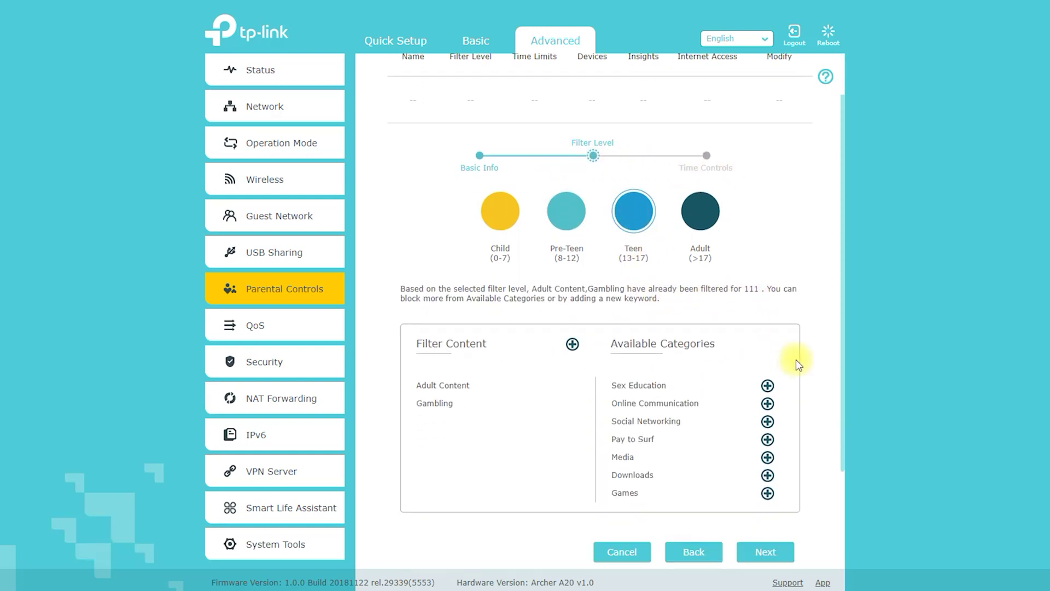
left_click(777, 441)
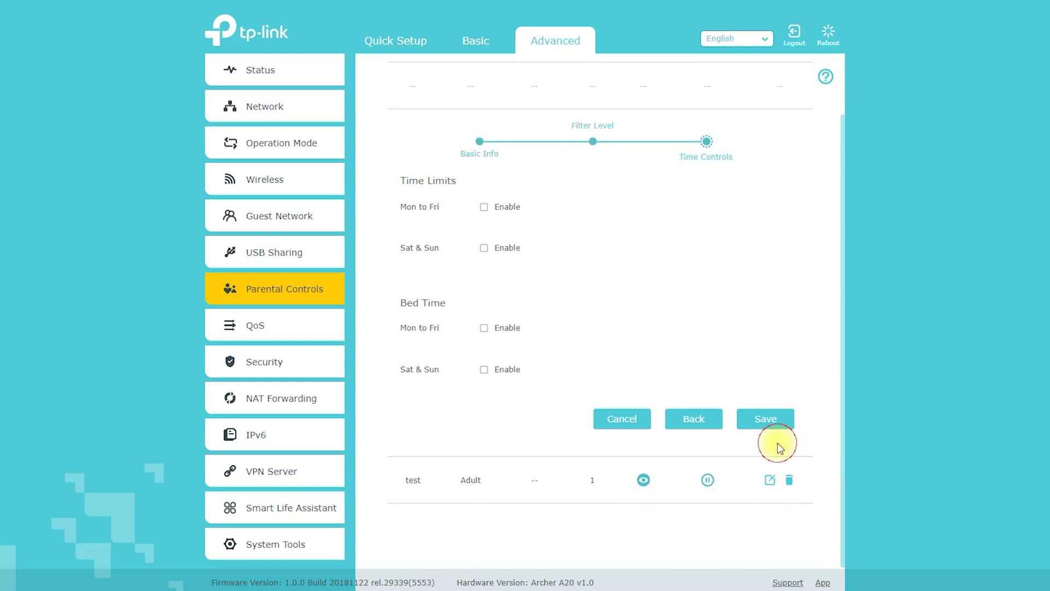
Enable weekday and weekend time limits and bed times, with weekday bed time starting 02 PM
left_click(485, 207)
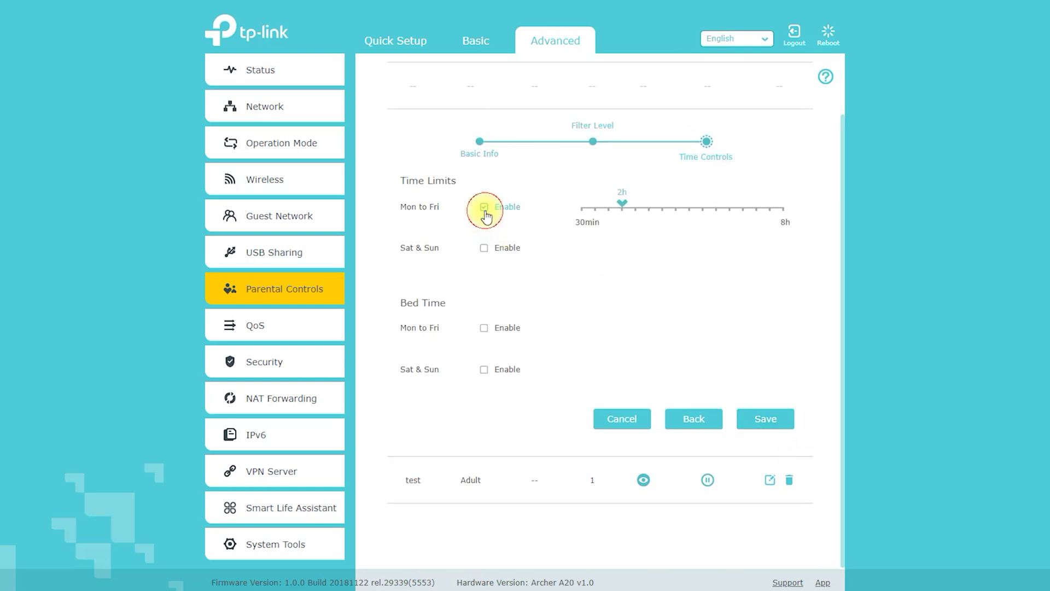
left_click(485, 248)
left_click(484, 326)
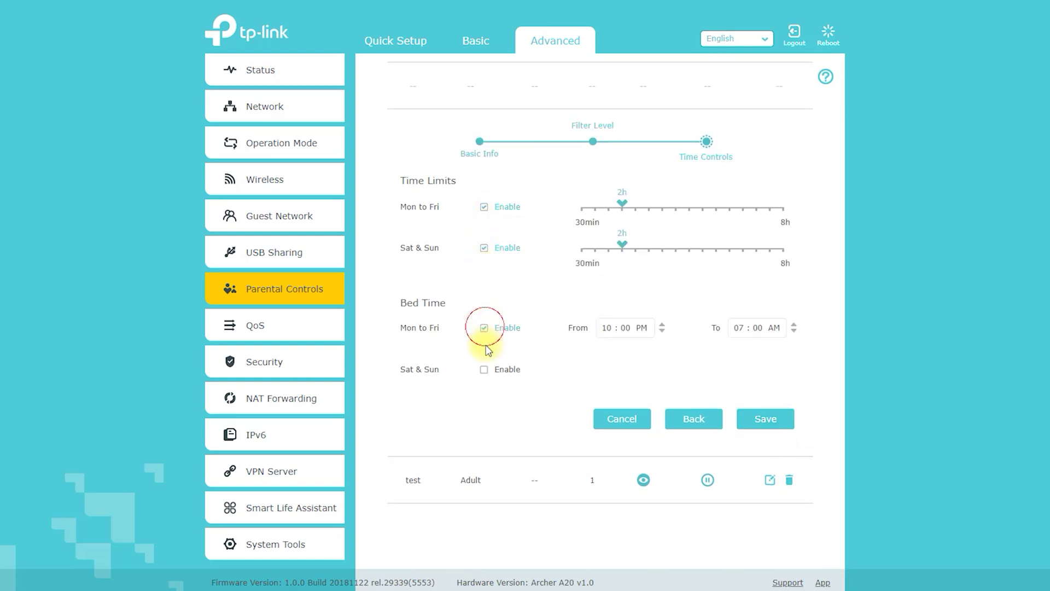
left_click(485, 373)
left_click(662, 325)
left_click(663, 325)
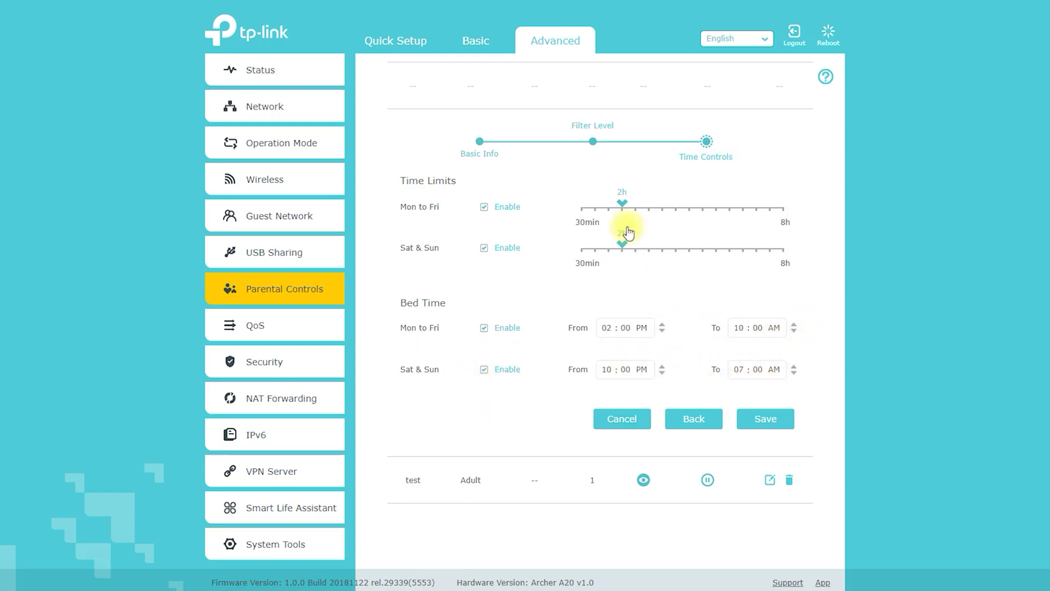
Raise both weekday and weekend time limits to 8h and save the profile
left_click_drag(623, 208, 783, 207)
left_click_drag(622, 247, 828, 258)
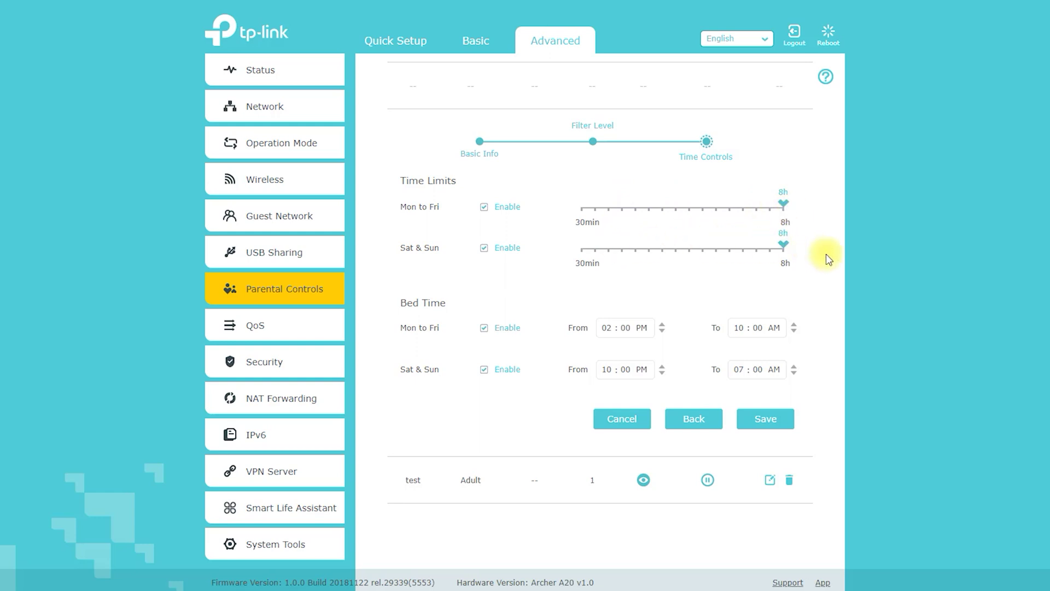
left_click(765, 431)
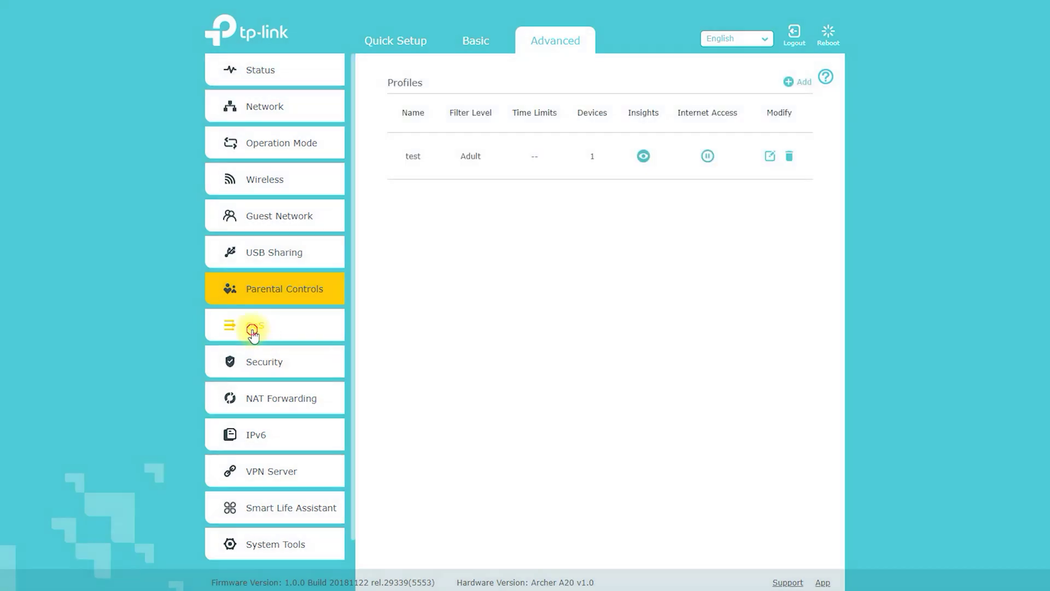
left_click(254, 326)
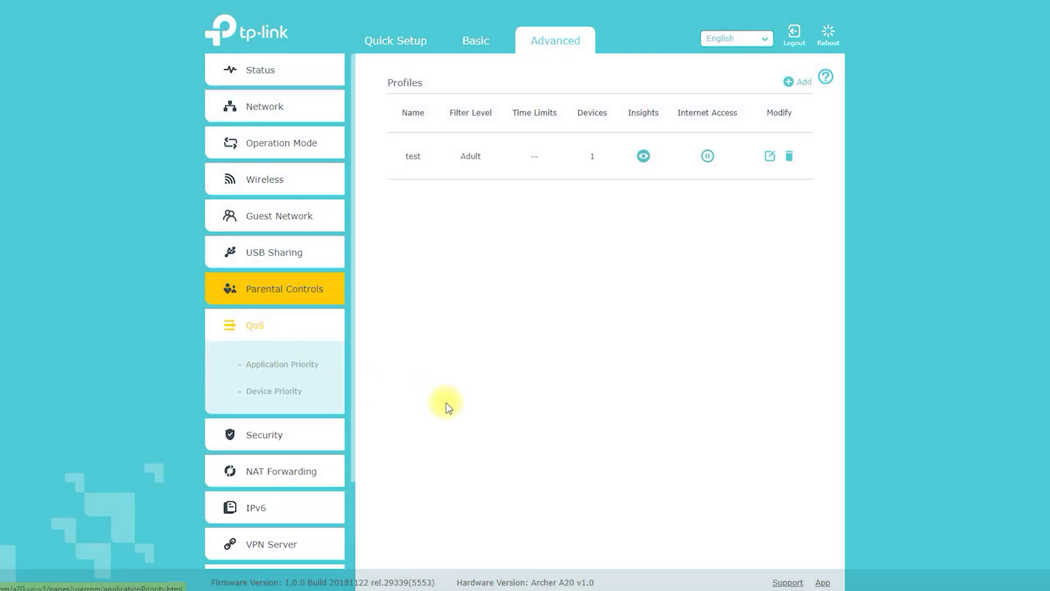
Browse the QoS Application Priority and Device Priority pages
left_click(283, 364)
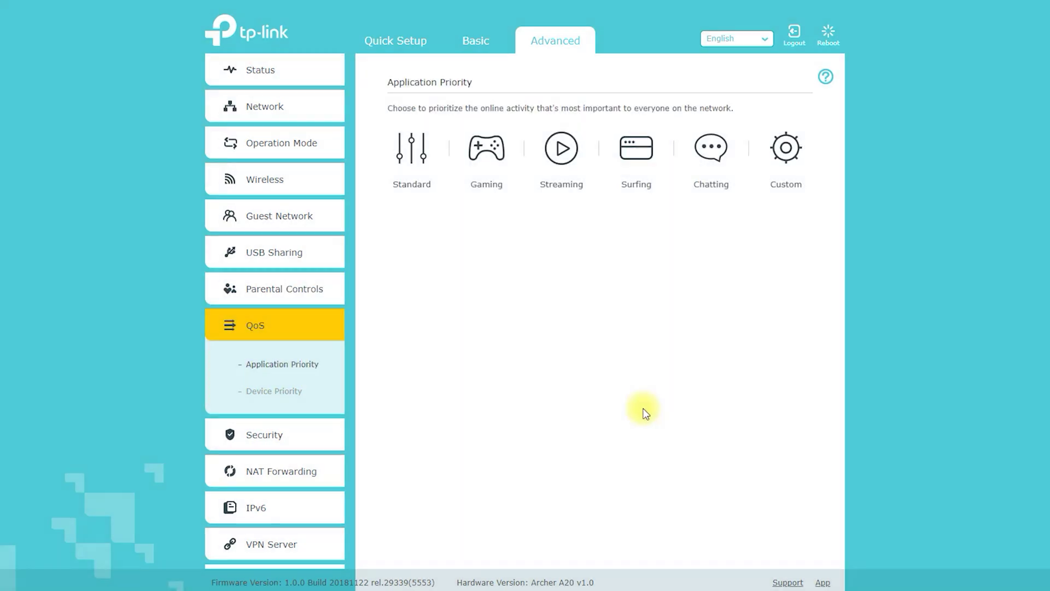
left_click(277, 391)
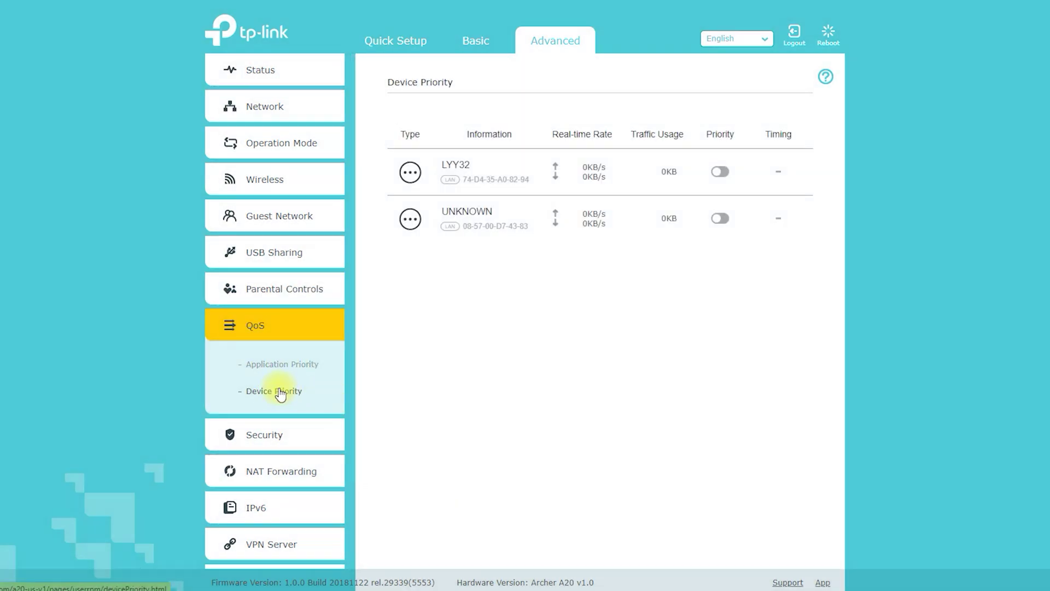
scroll(270, 399, "down", 2)
Browse the Security pages: Antivirus, Firewall, Access Control and IP & MAC Binding
left_click(267, 334)
left_click(278, 303)
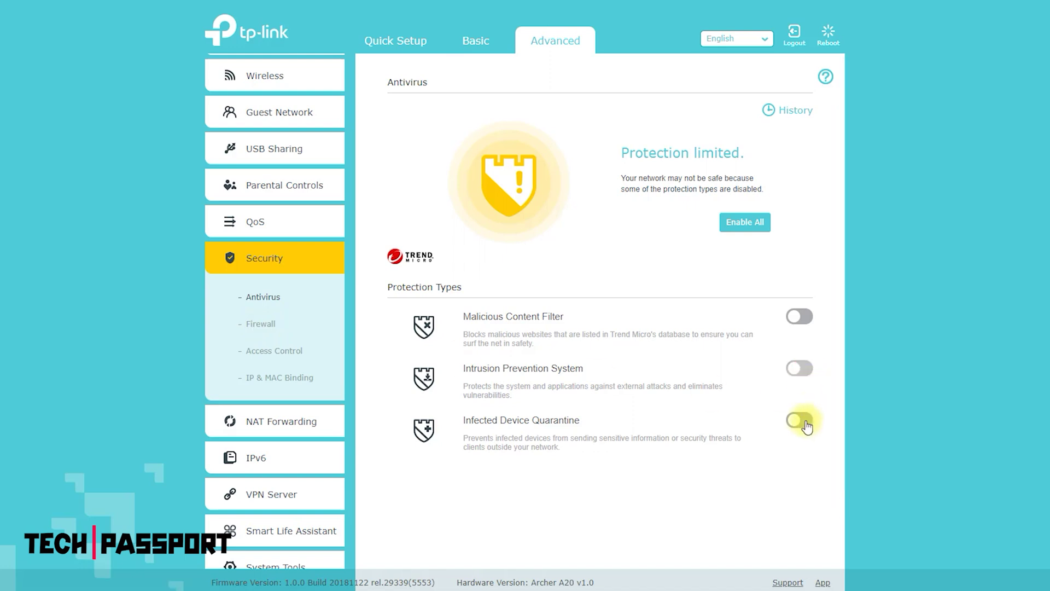
left_click(261, 324)
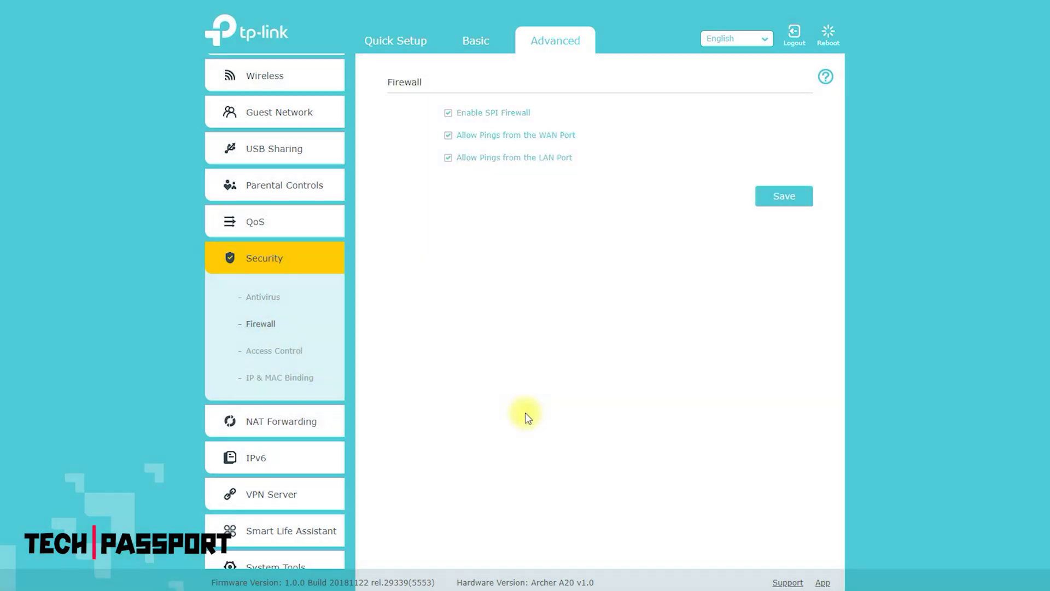
left_click(274, 351)
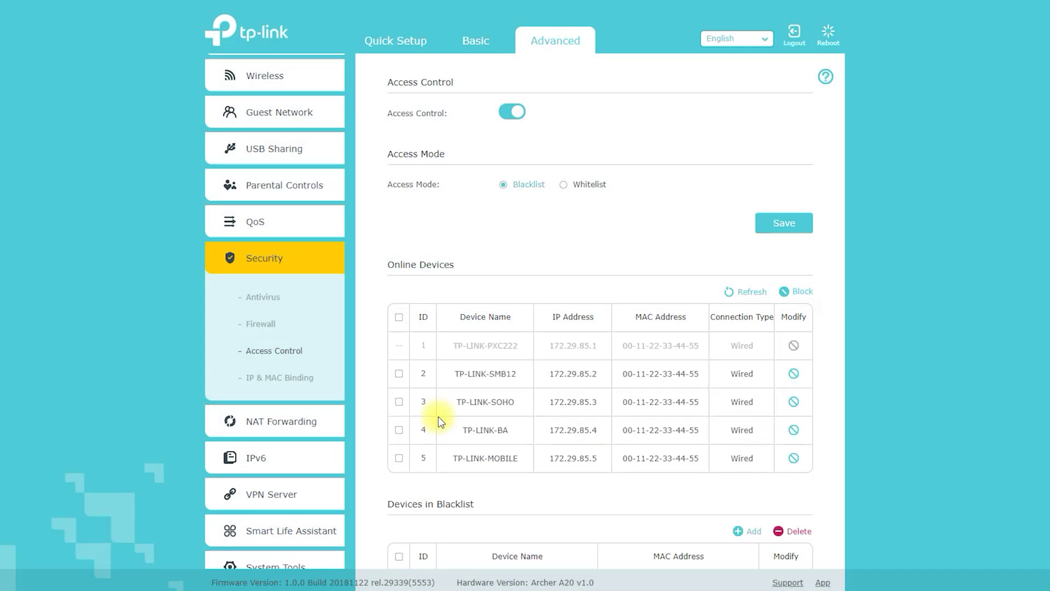
left_click(284, 382)
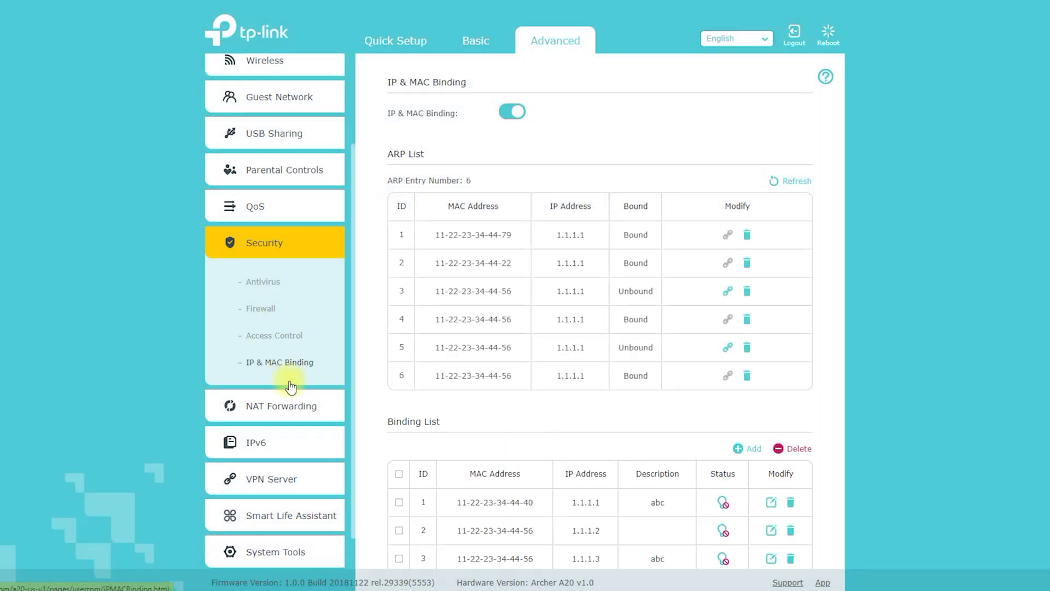
Browse the NAT Forwarding pages ALG, Virtual Servers, Port Triggering and DMZ, ending on UPnP
scroll(276, 374, "down", 1)
left_click(244, 368)
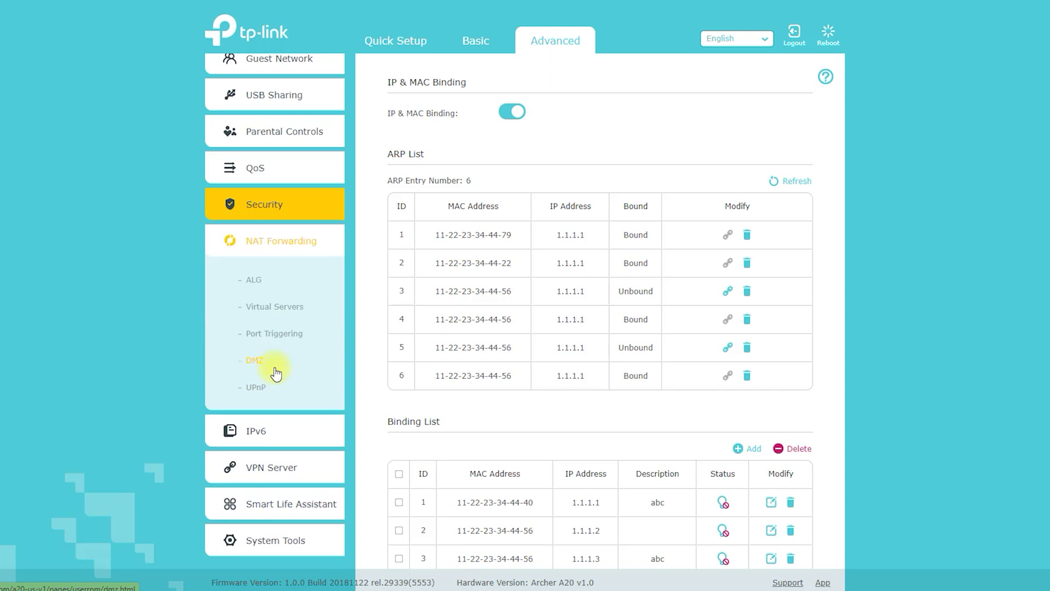
left_click(261, 288)
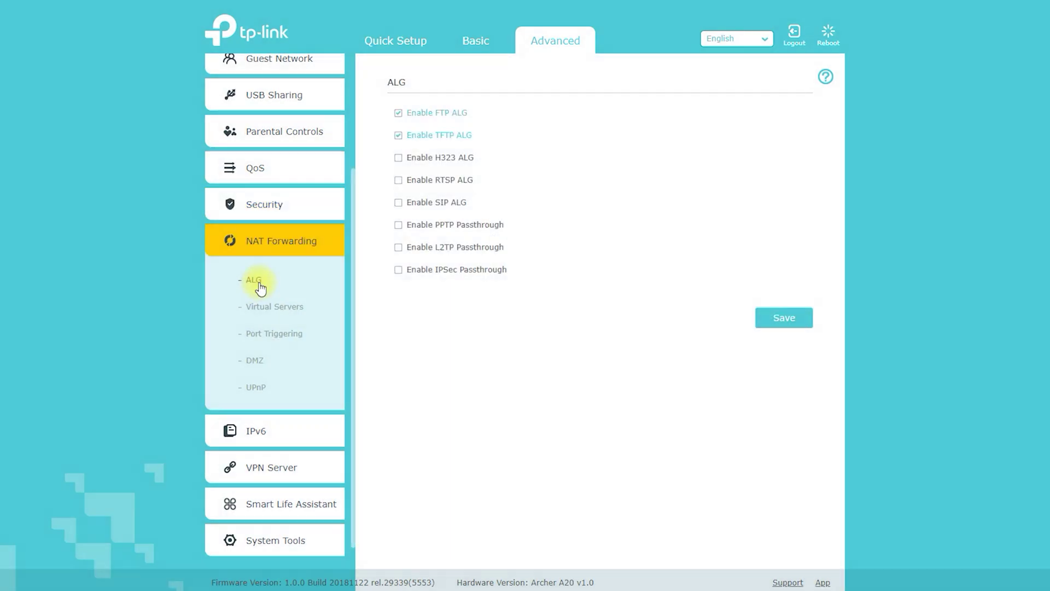
left_click(264, 311)
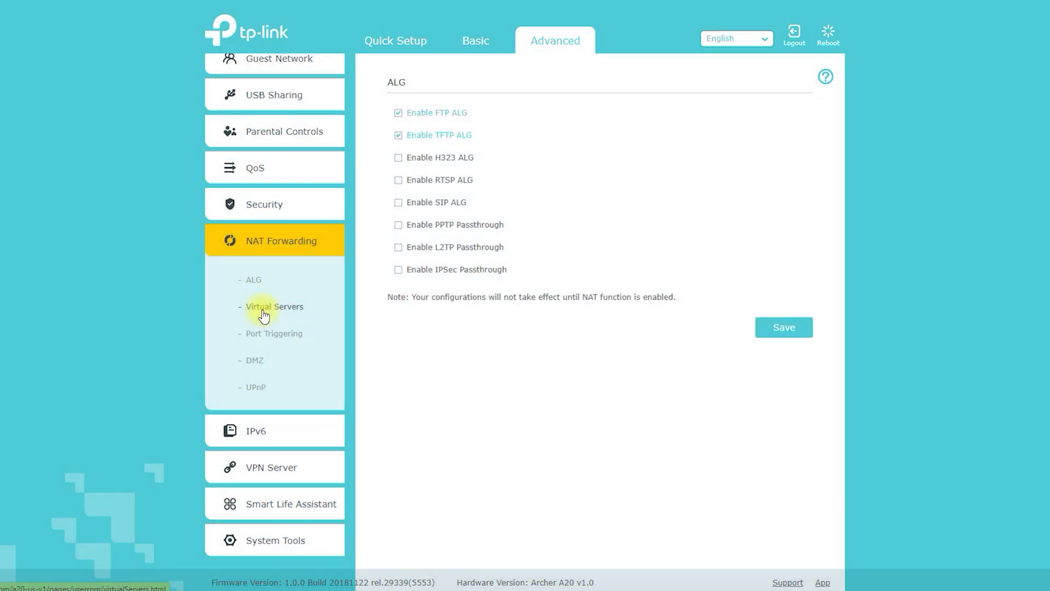
left_click(266, 343)
left_click(254, 369)
left_click(252, 388)
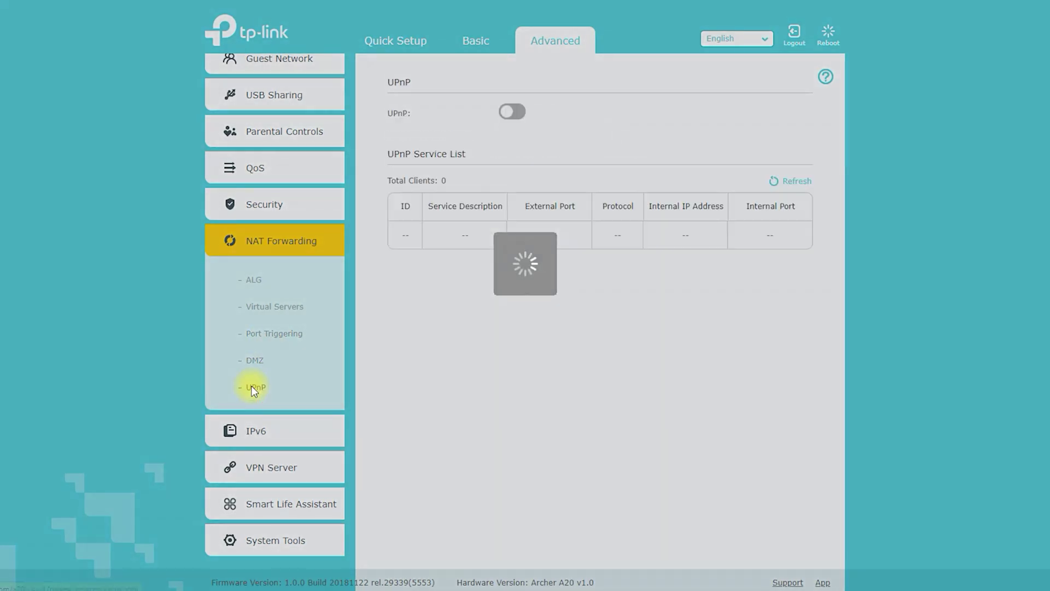
On the IPv6 page, try Static IP, 6to4 Tunnel and PPPoE, settling on Pass-Through (Bridge)
left_click(261, 433)
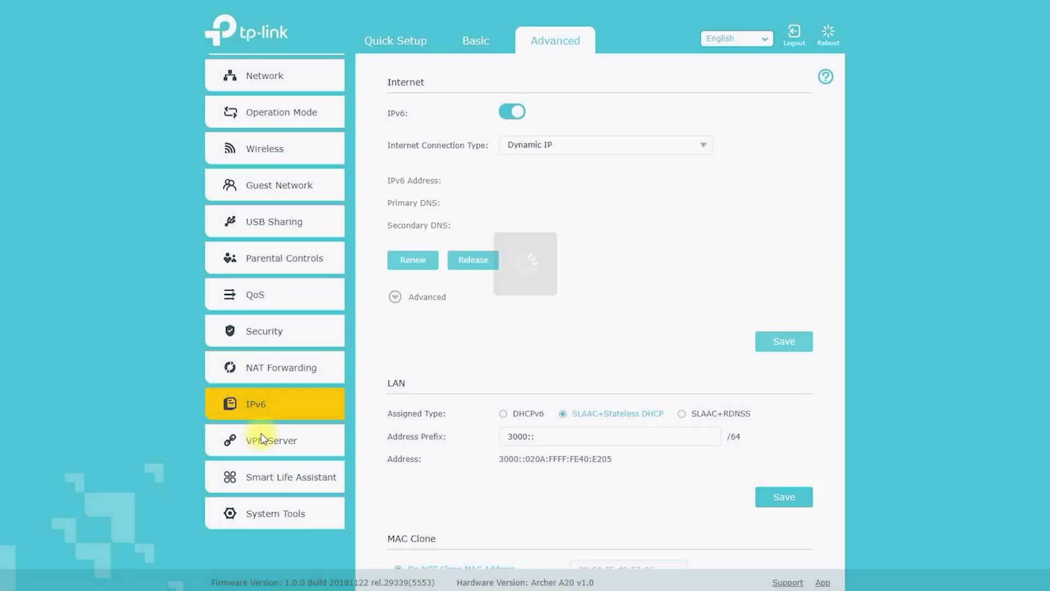
left_click(553, 145)
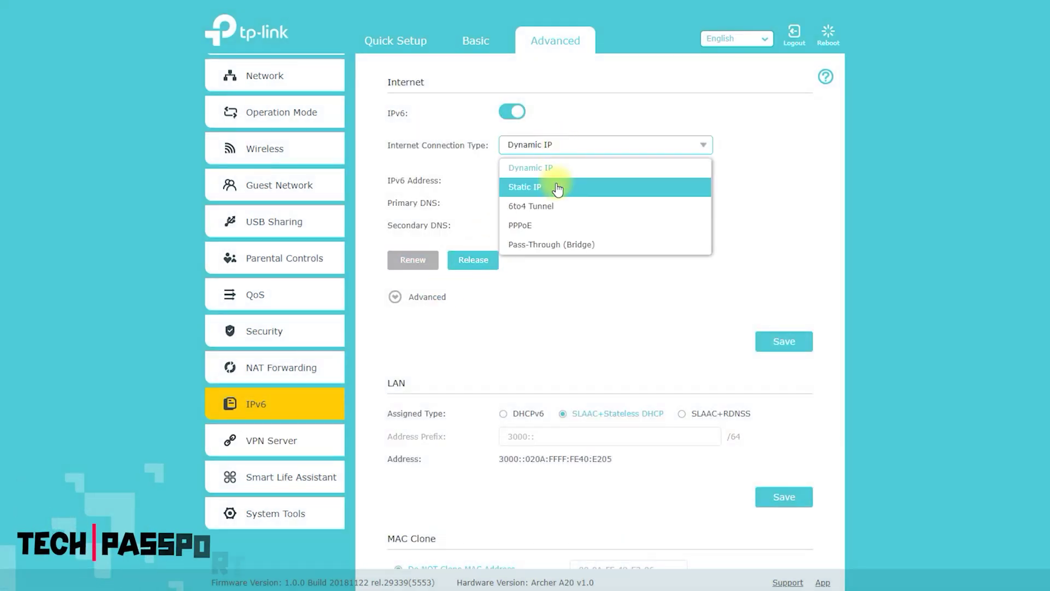
left_click(558, 187)
left_click(586, 145)
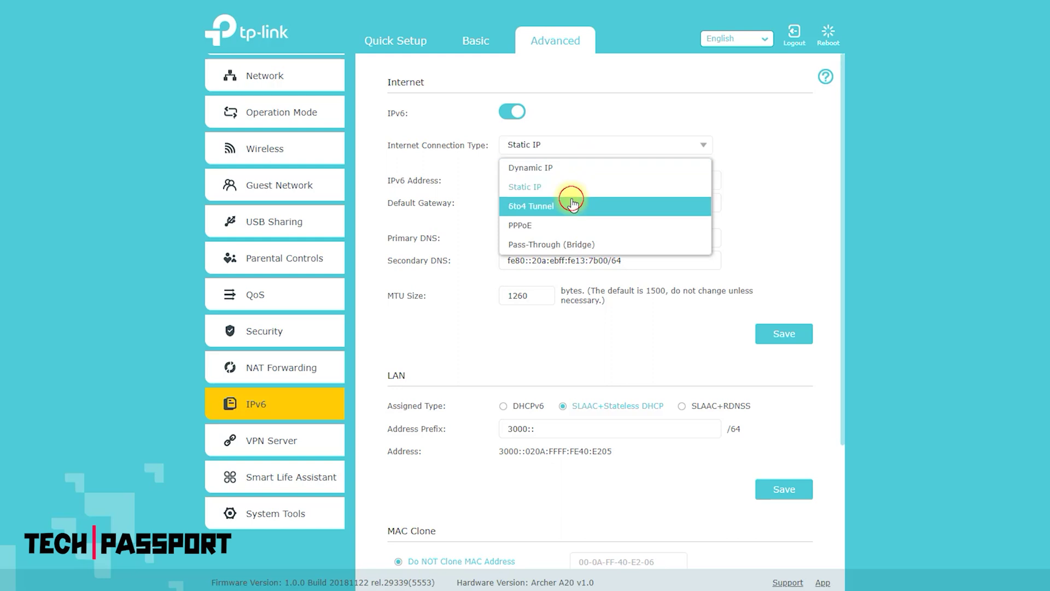
left_click(572, 204)
left_click(577, 144)
left_click(551, 218)
left_click(563, 146)
left_click(549, 226)
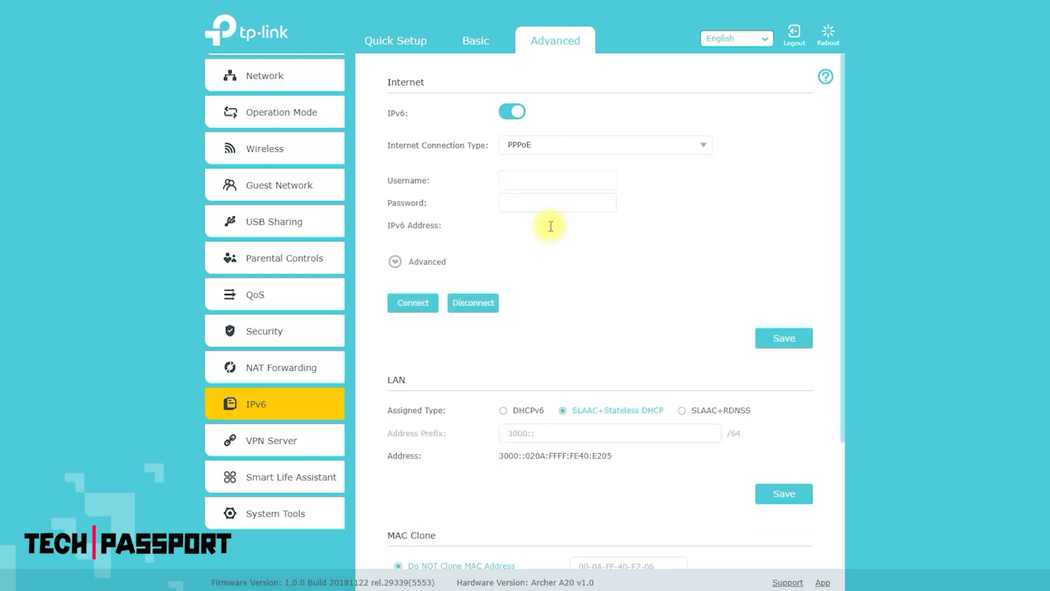
left_click(602, 146)
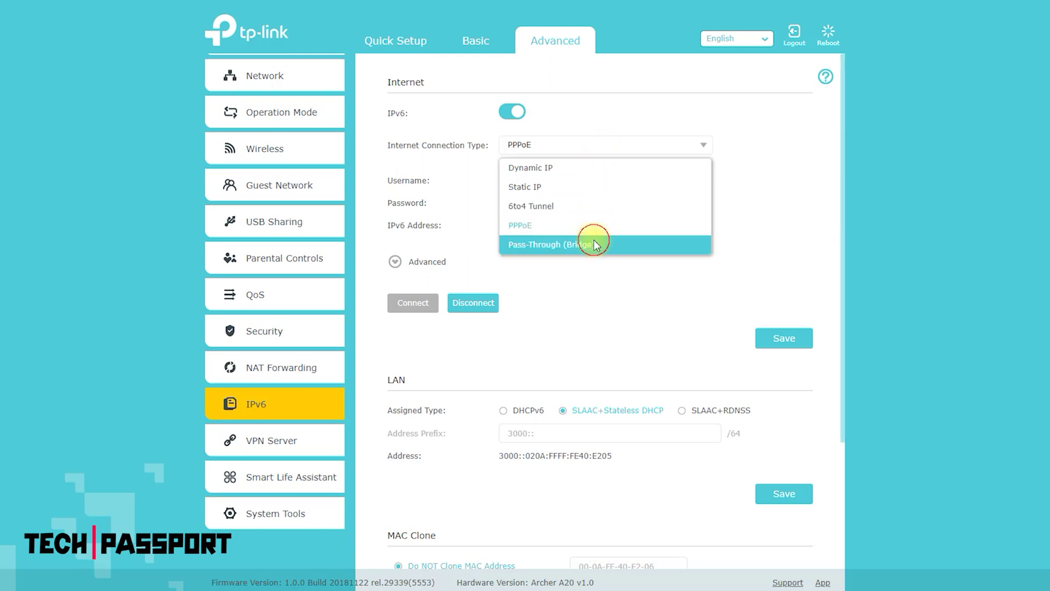
left_click(595, 245)
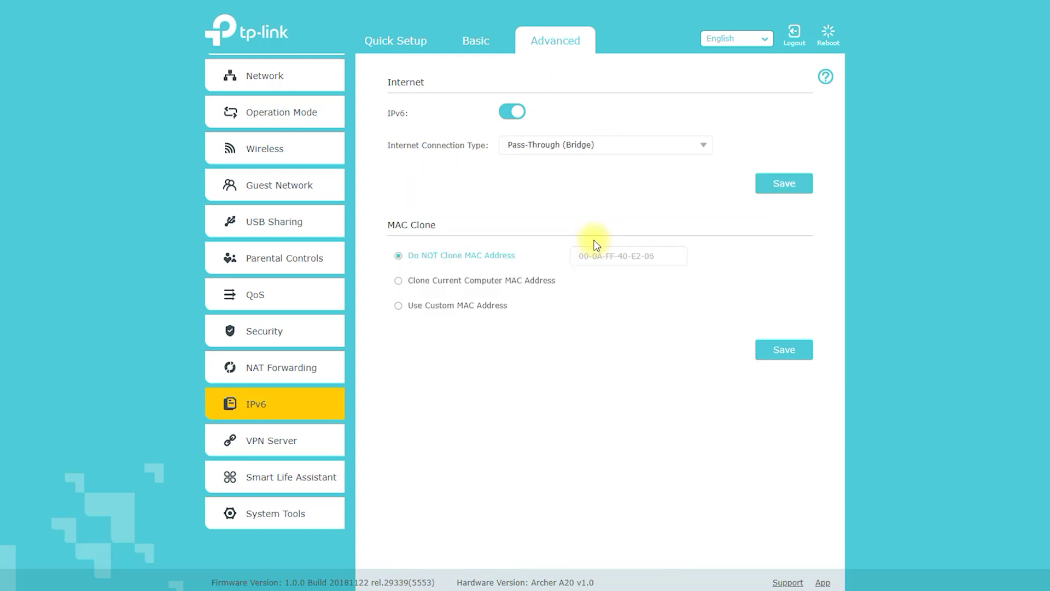
left_click(258, 449)
Enable the OpenVPN server, then view the PPTP VPN settings and account list
left_click(272, 482)
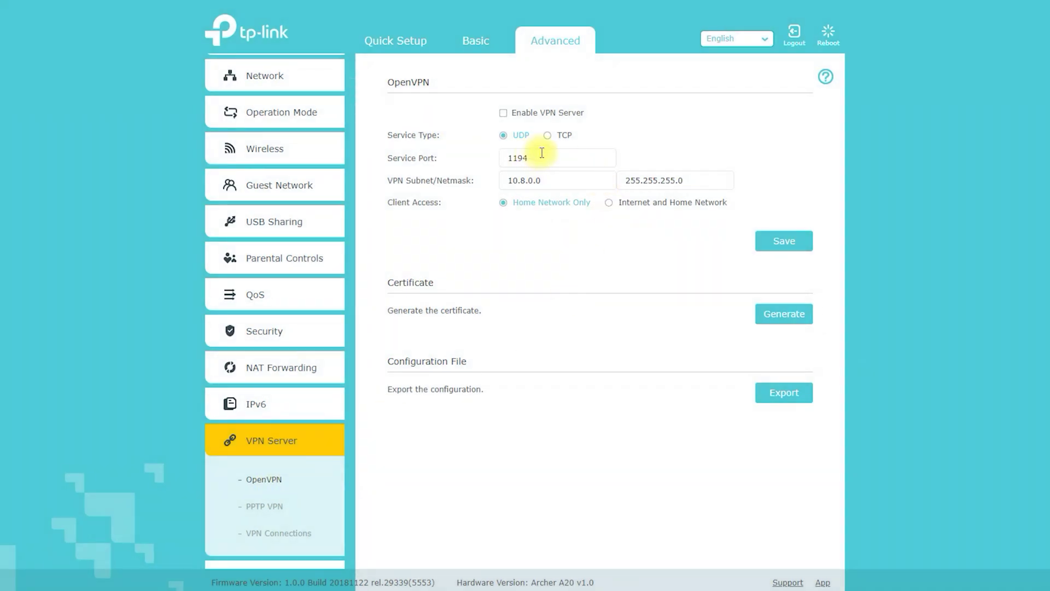
left_click(504, 114)
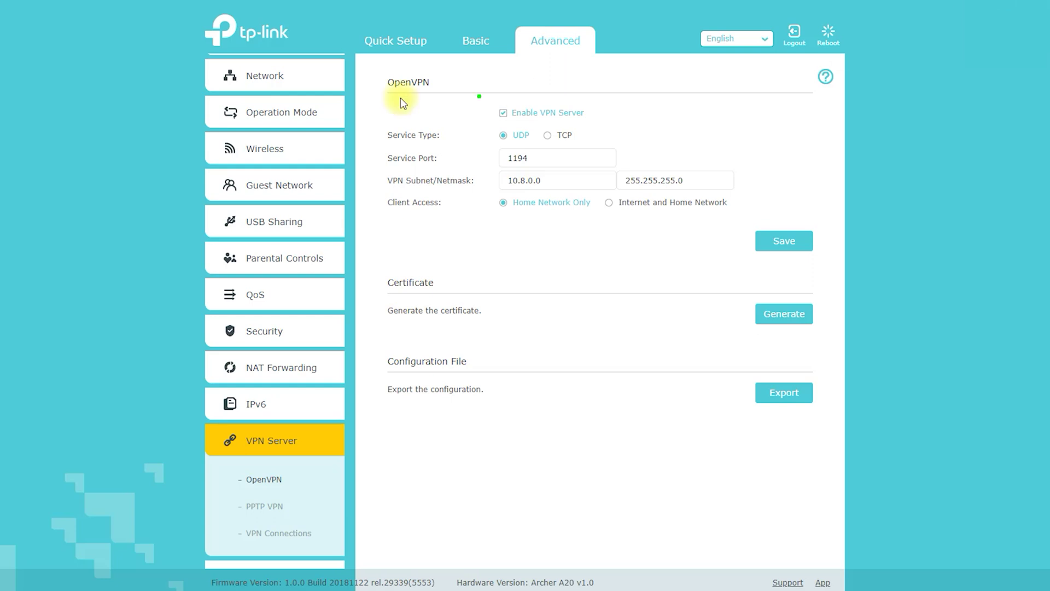
mouse_move(422, 106)
left_mouse_down()
mouse_move(441, 87)
mouse_move(424, 111)
left_mouse_up()
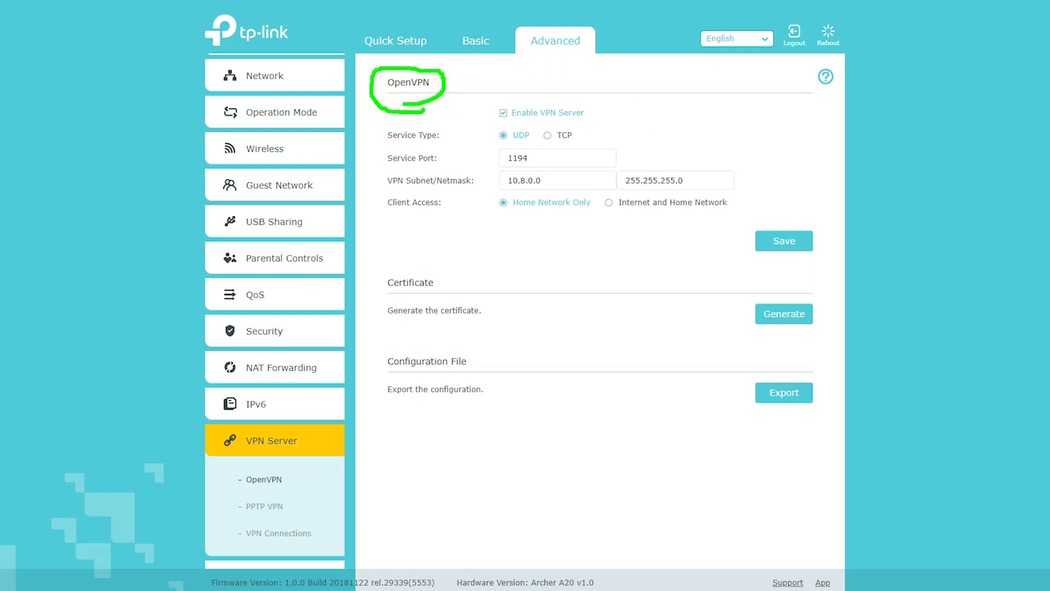
left_click(265, 506)
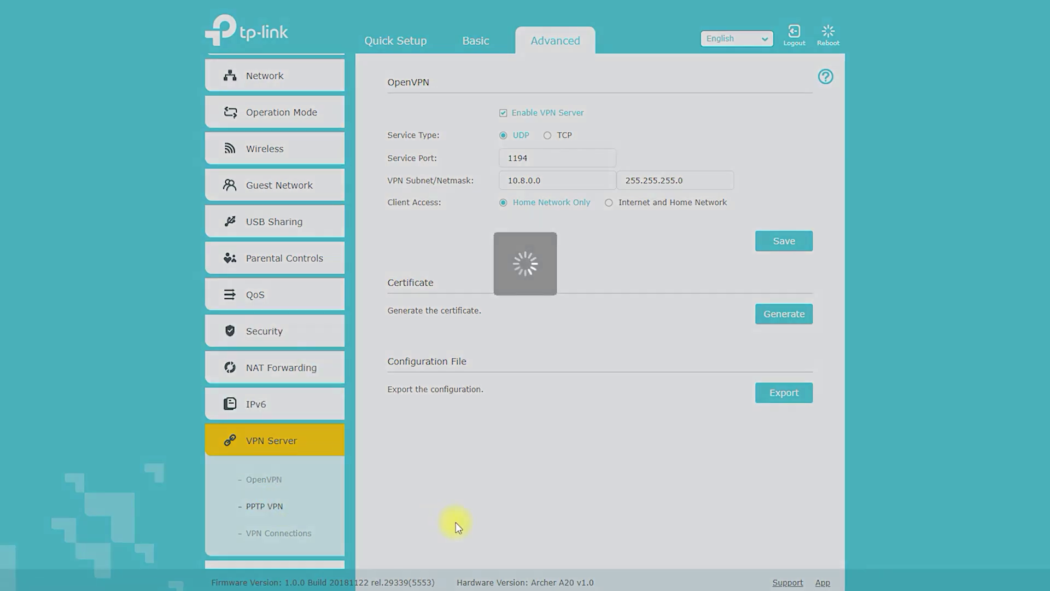
scroll(296, 487, "down", 2)
Browse VPN Connections, then the Smart Life Assistant Alexa and IFTTT pages
left_click(269, 441)
left_click(271, 479)
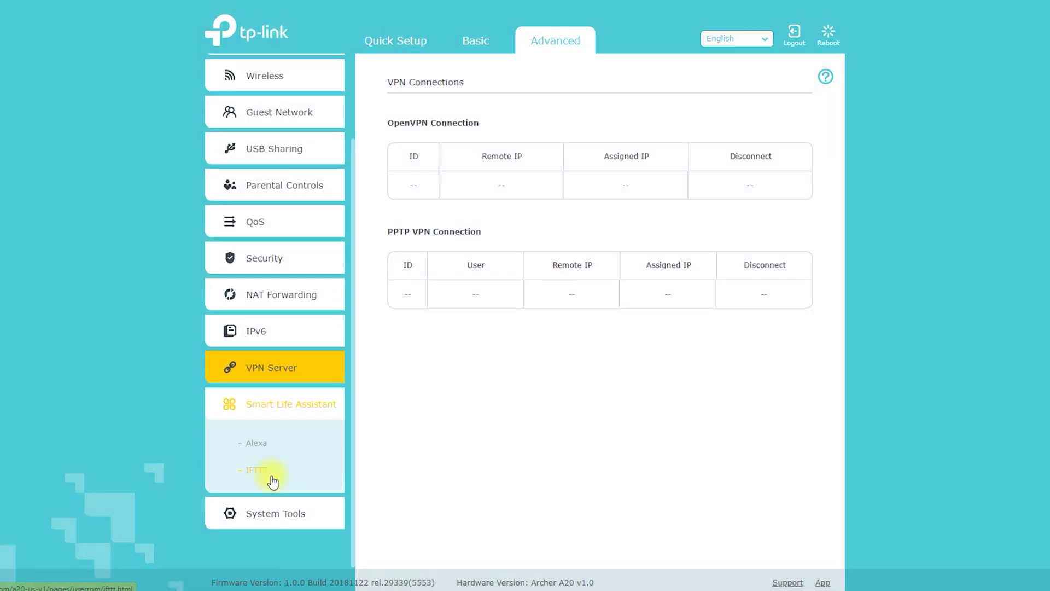
left_click(258, 447)
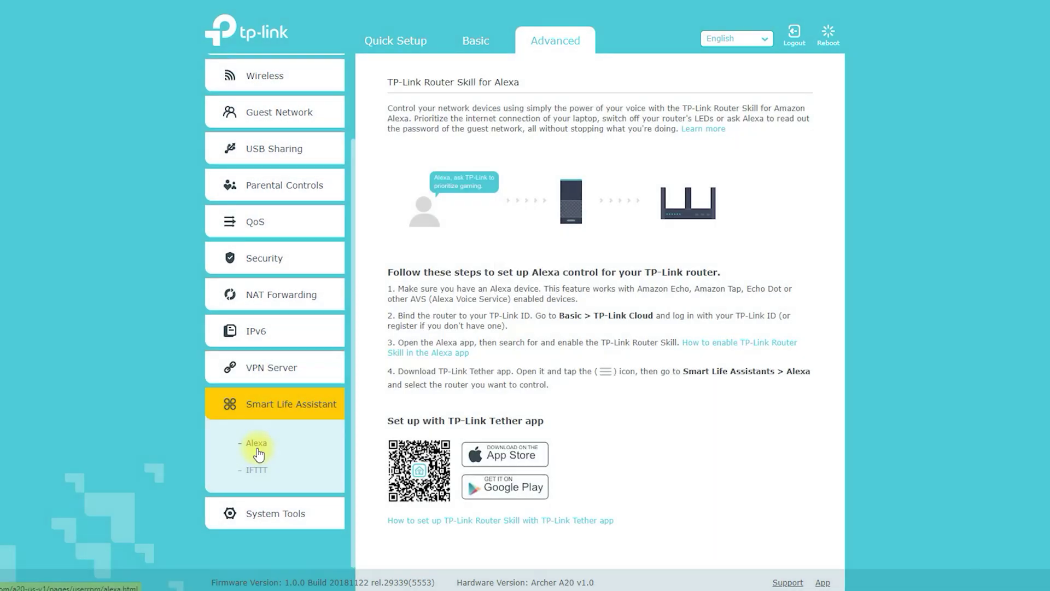
left_click(258, 470)
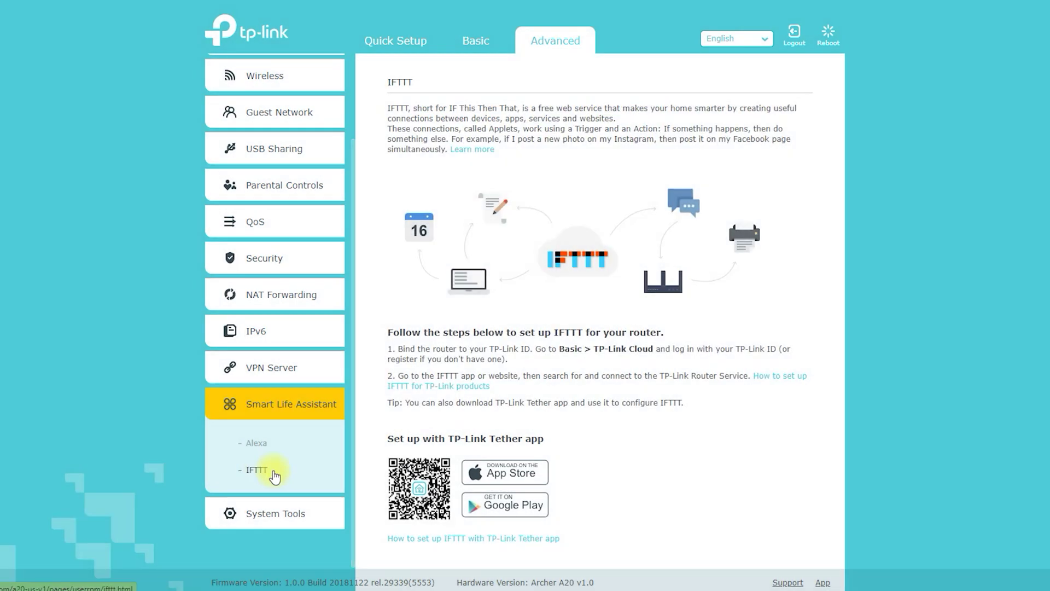
left_click(285, 516)
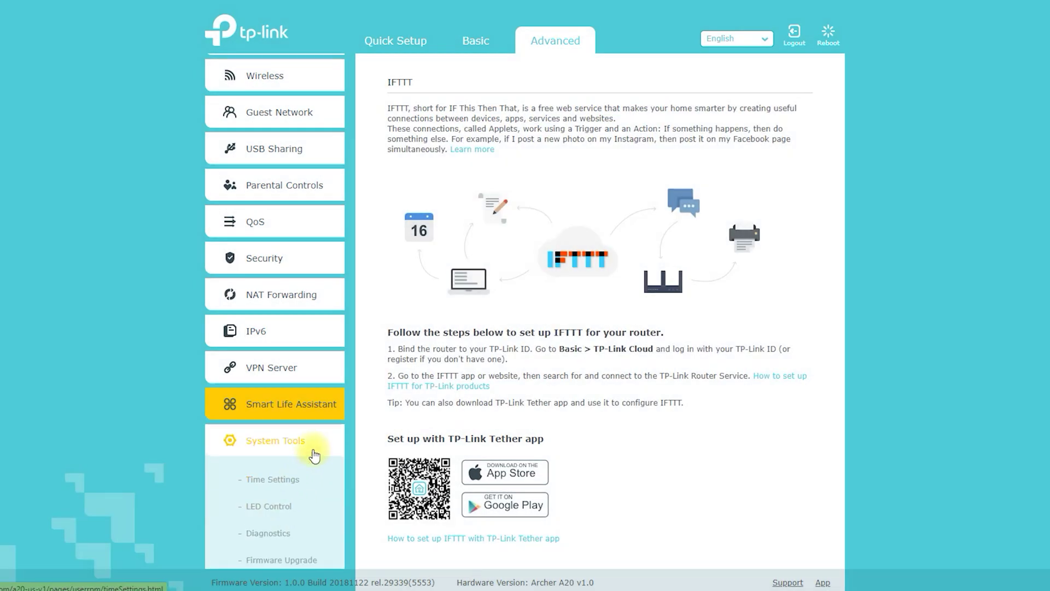
Browse the Time Settings, LED Control, Diagnostics, Firmware Upgrade and Backup & Restore pages in turn
left_click(273, 267)
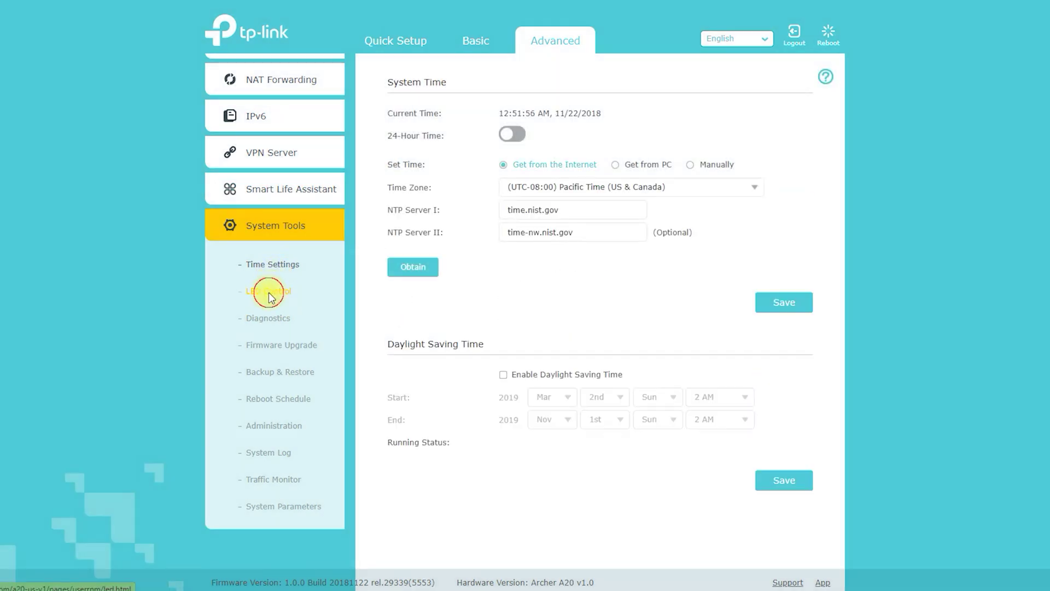
left_click(268, 292)
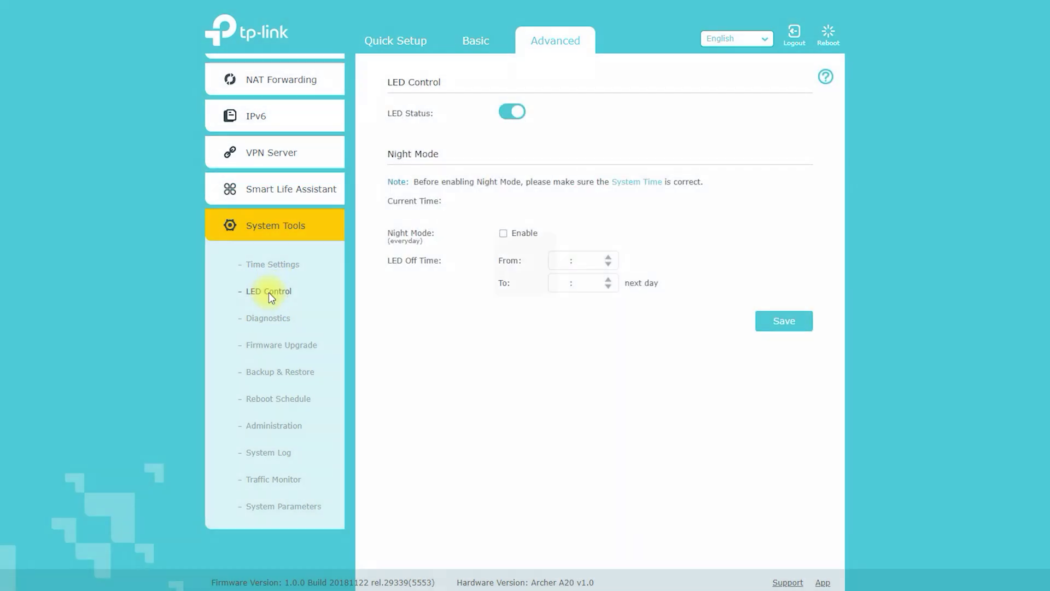
left_click(271, 329)
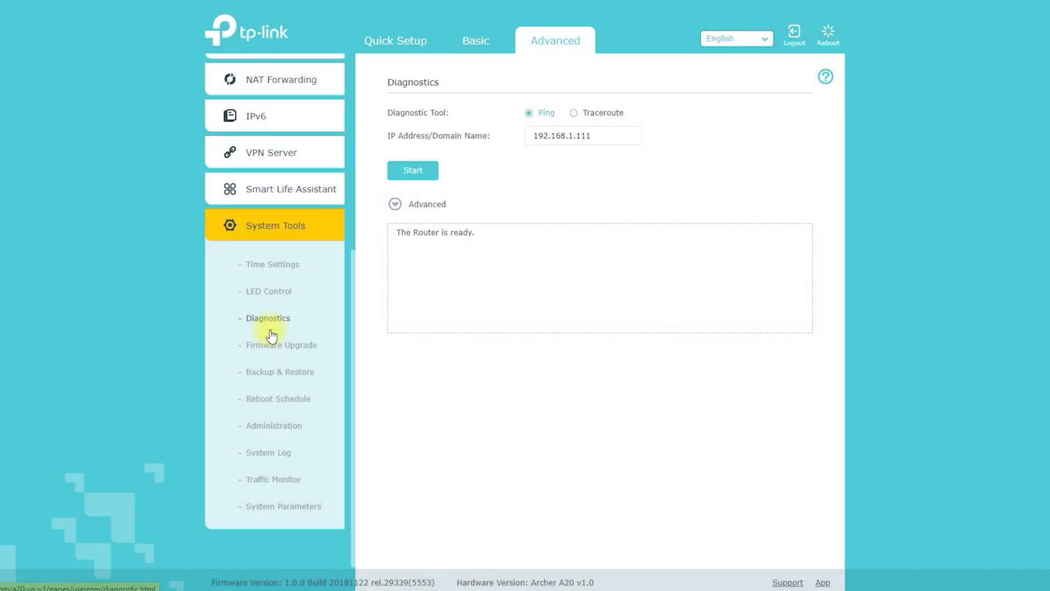
left_click(275, 347)
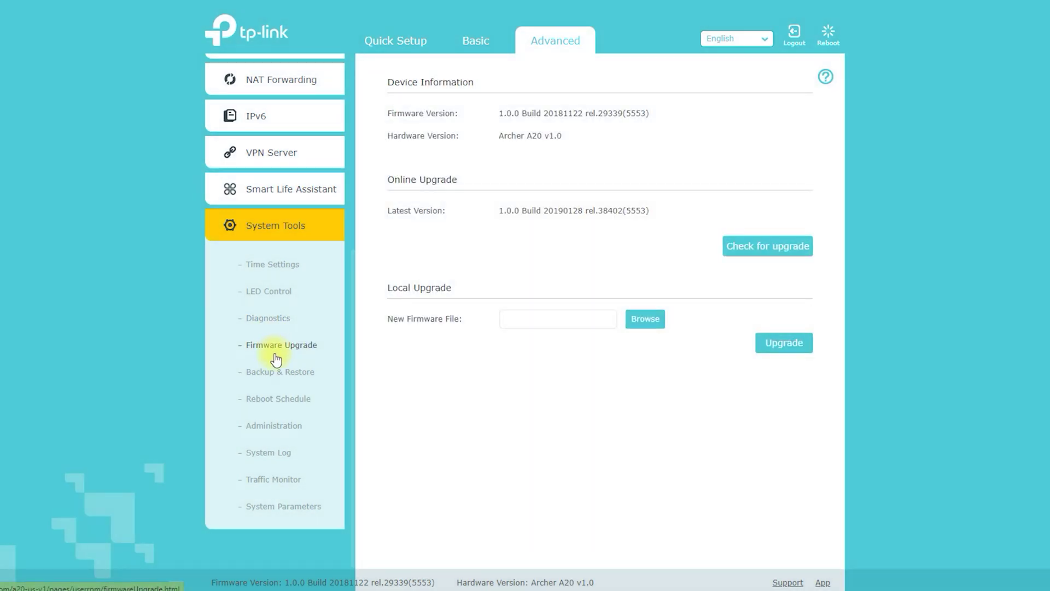
left_click(275, 368)
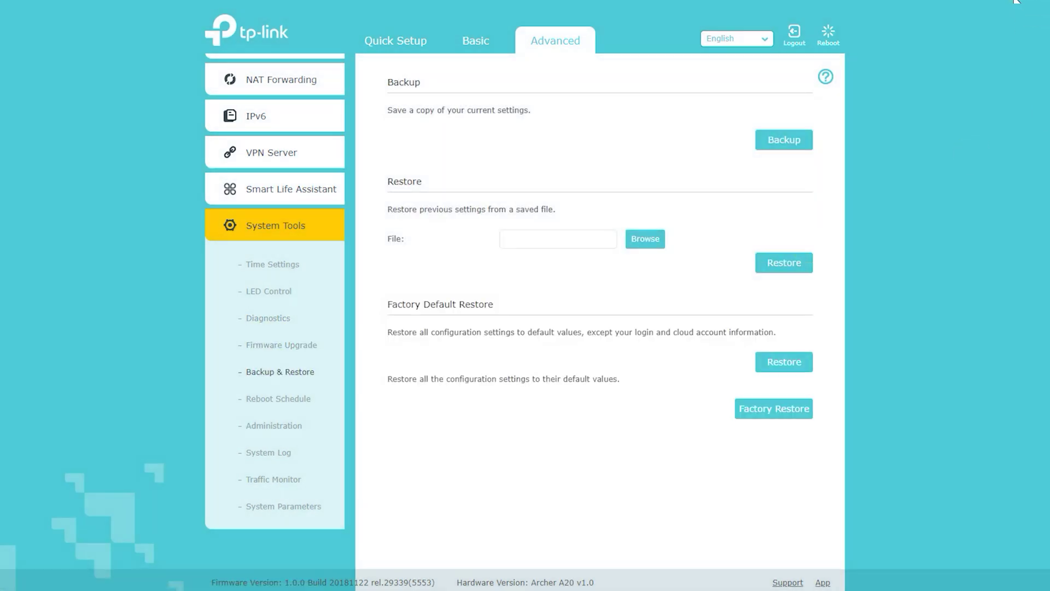
mouse_move(435, 70)
left_mouse_down()
mouse_move(430, 94)
mouse_move(452, 109)
left_mouse_up()
mouse_move(777, 171)
left_mouse_down()
mouse_move(732, 132)
mouse_move(830, 176)
left_mouse_up()
left_click_drag(391, 168, 437, 194)
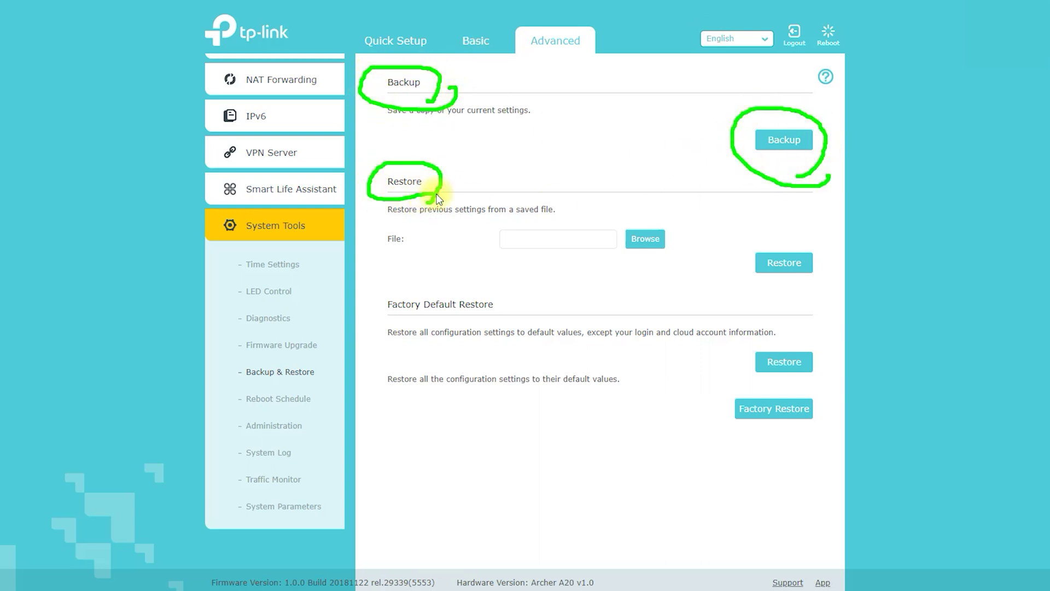
left_click_drag(678, 219, 681, 224)
mouse_move(827, 257)
left_mouse_down()
mouse_move(813, 300)
mouse_move(854, 269)
left_mouse_up()
mouse_move(486, 327)
left_mouse_down()
mouse_move(399, 309)
mouse_move(530, 307)
left_mouse_up()
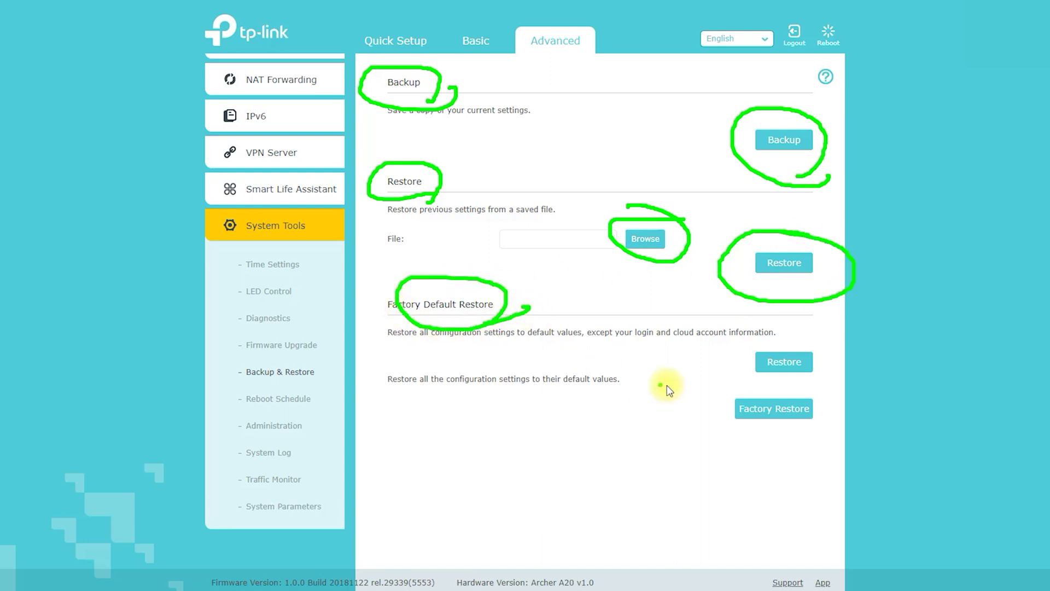
mouse_move(815, 372)
left_mouse_down()
mouse_move(809, 395)
mouse_move(757, 431)
mouse_move(749, 388)
left_mouse_up()
key("Escape")
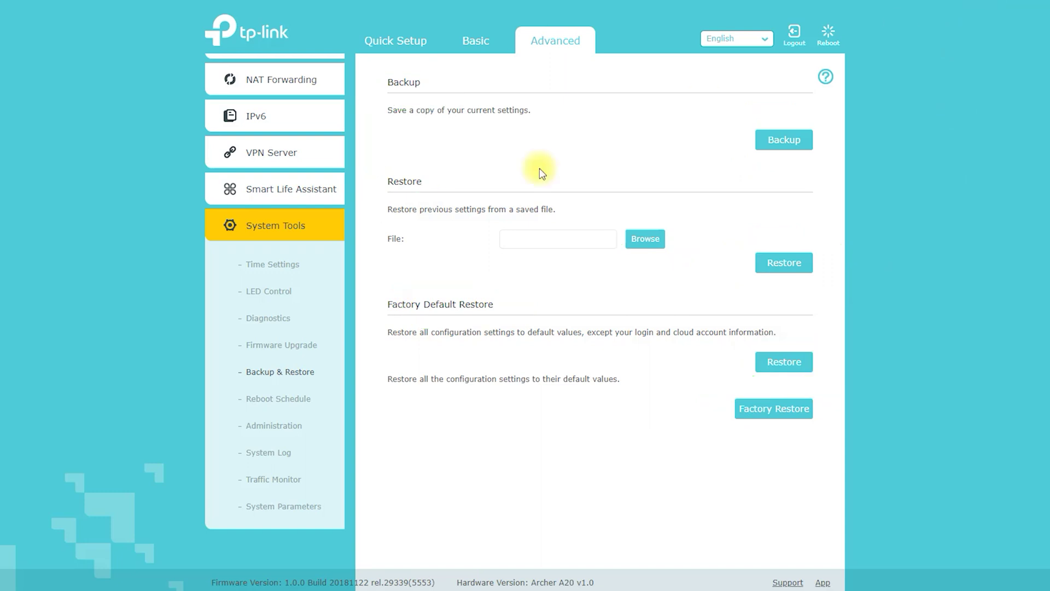
Browse the Reboot Schedule, Administration, System Log, Traffic Monitor and System Parameters pages in turn
left_click(310, 402)
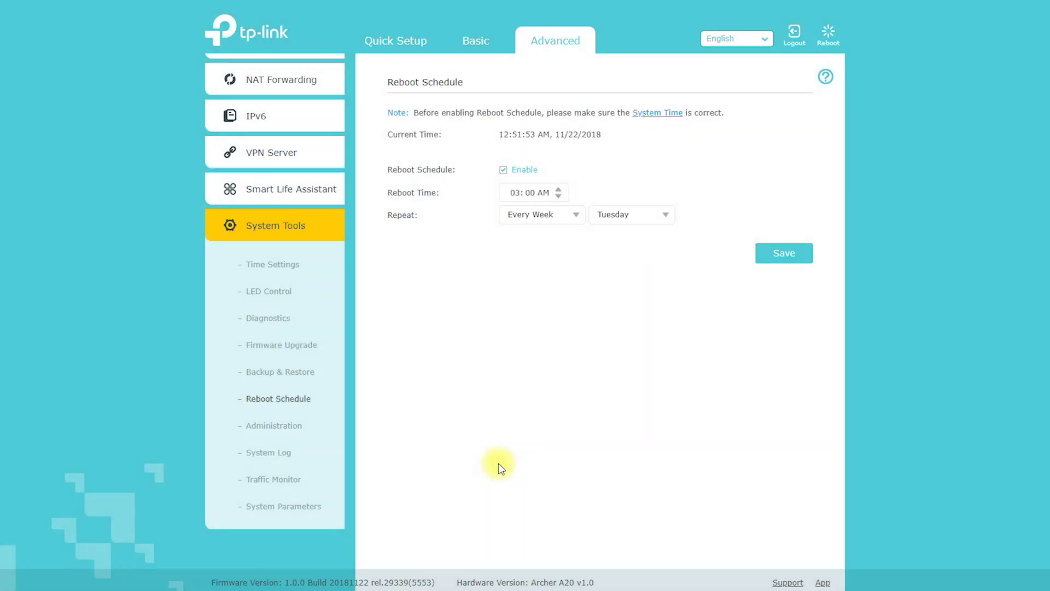
left_click(272, 426)
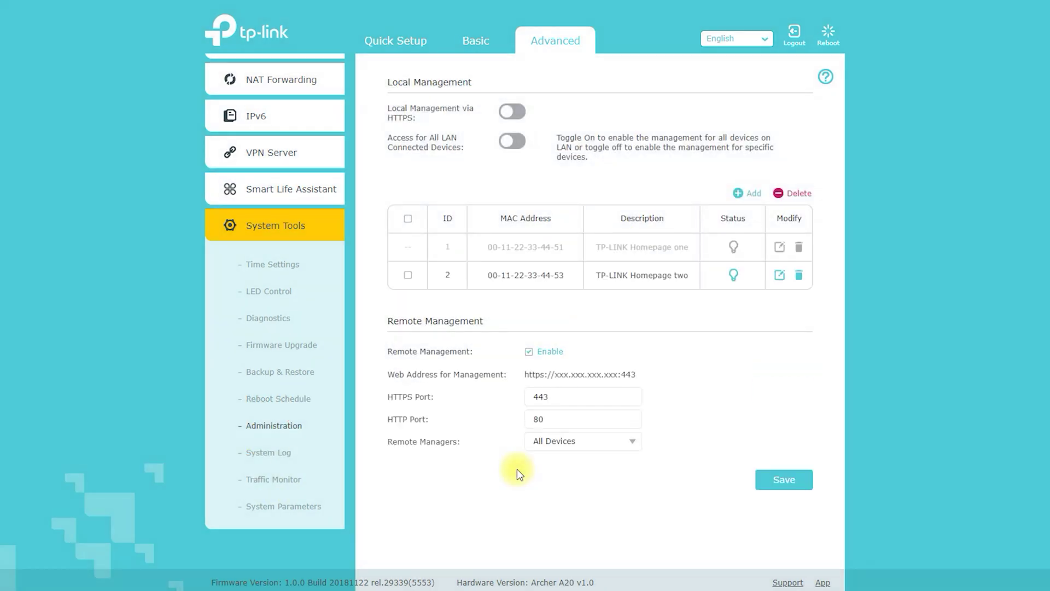
left_click(267, 452)
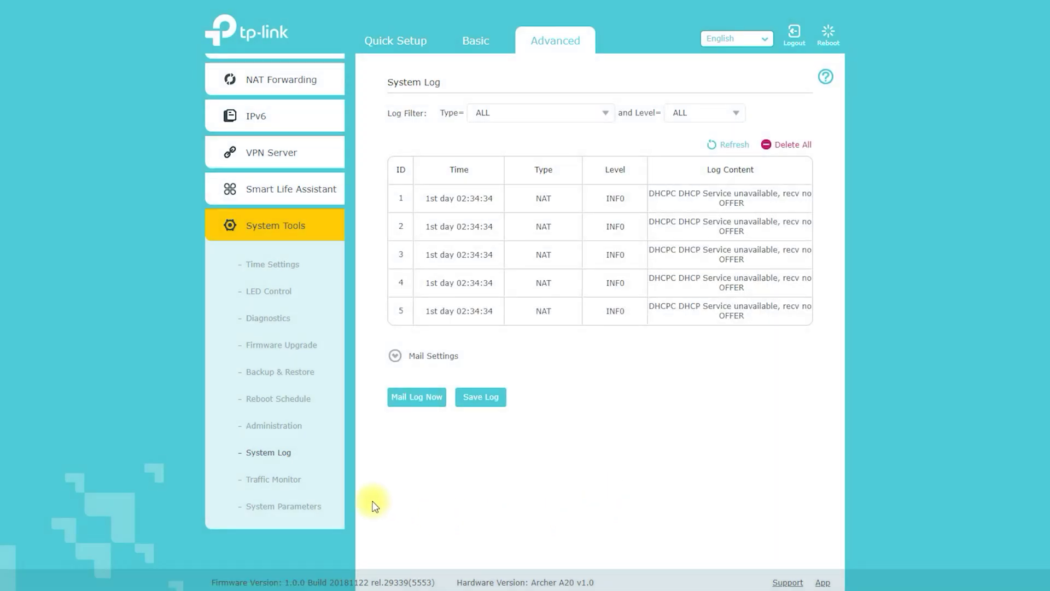
left_click(277, 480)
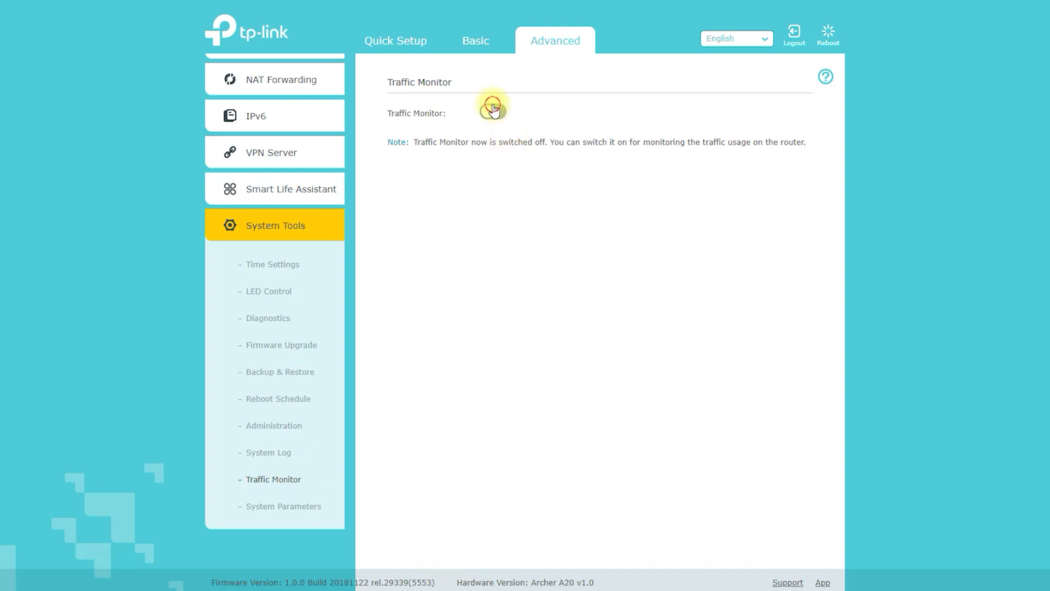
left_click(270, 505)
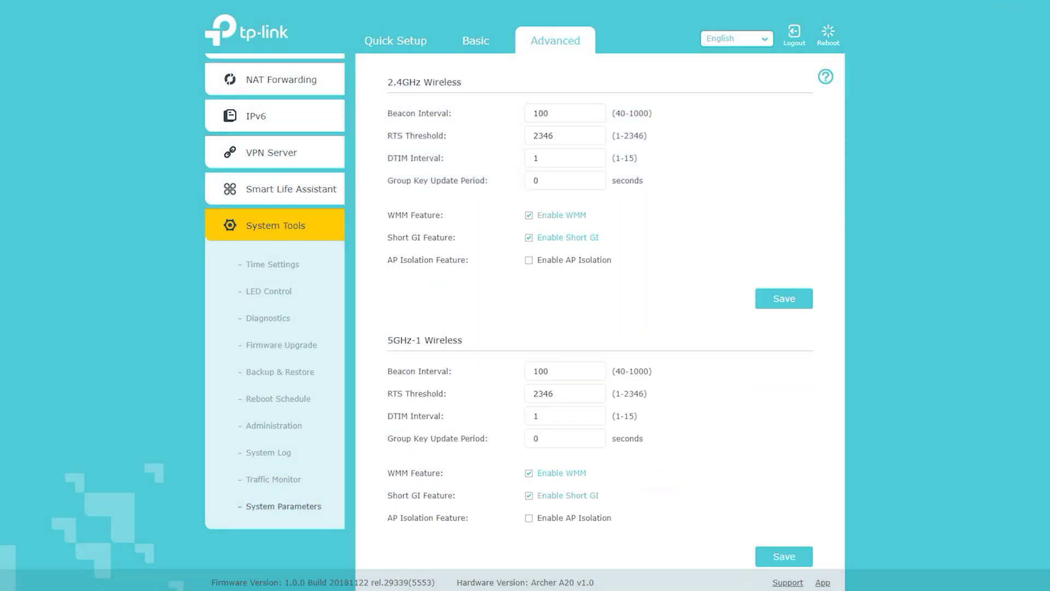
Review System Parameters down to Internet Port Negotiation Speed, then log out, confirming Yes
mouse_move(481, 336)
left_mouse_down()
mouse_move(438, 362)
mouse_move(363, 328)
mouse_move(483, 331)
left_mouse_up()
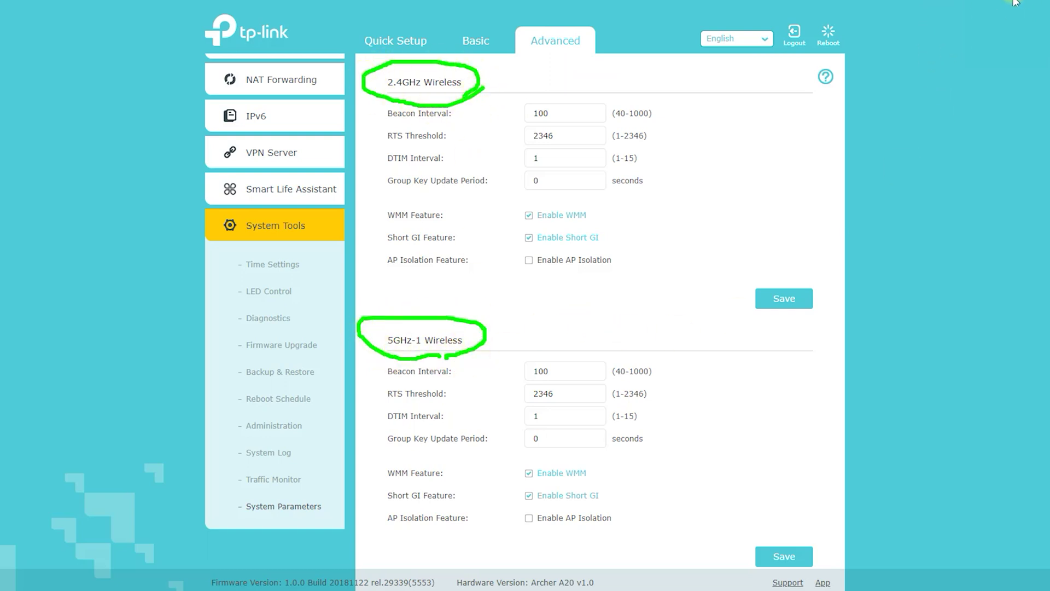
scroll(755, 271, "down", 7)
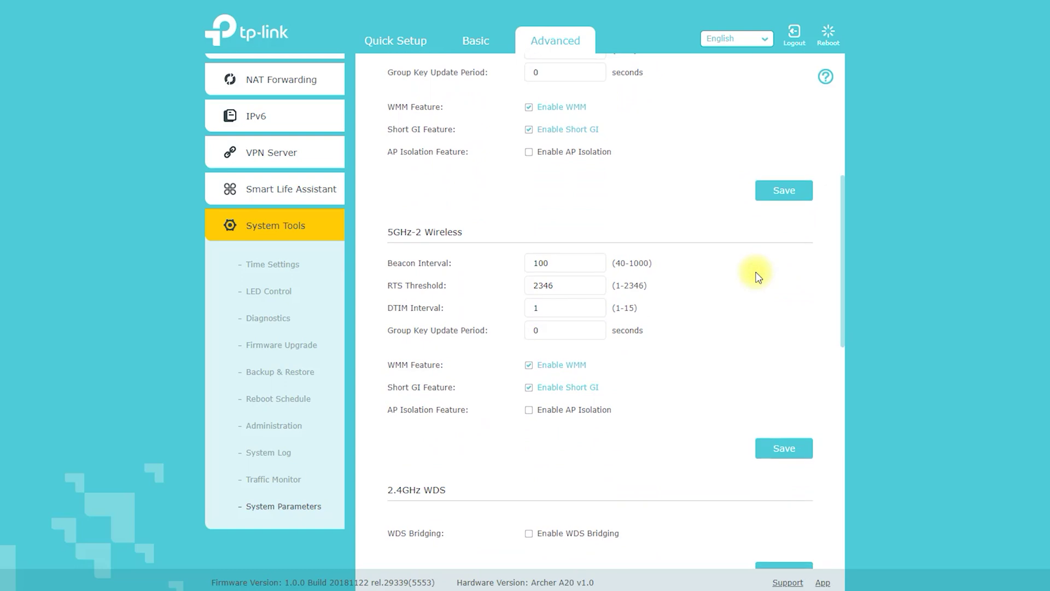
scroll(759, 277, "down", 8)
scroll(758, 276, "down", 4)
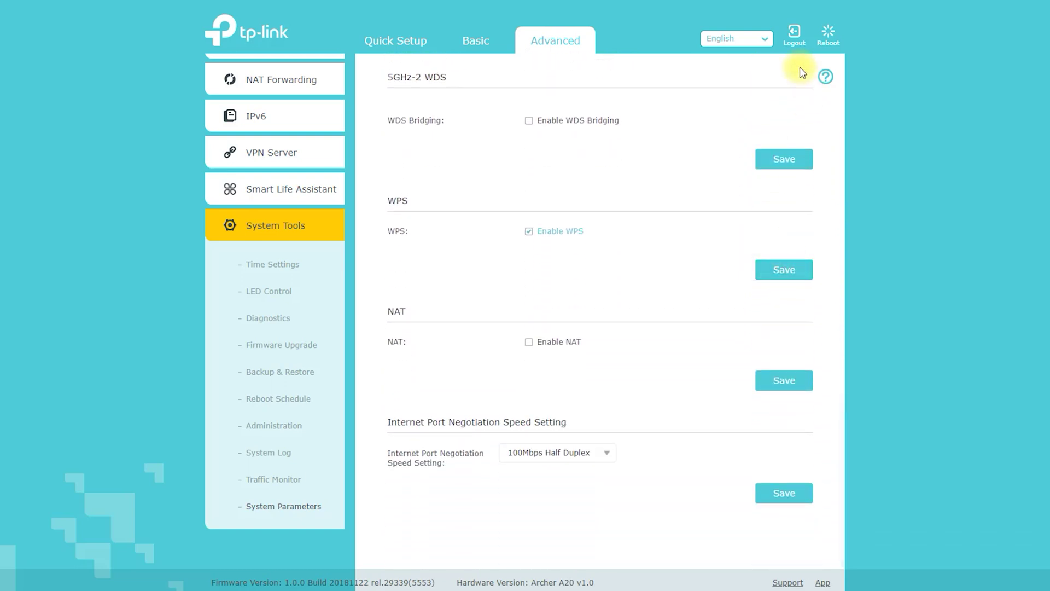
left_click(793, 31)
left_click(605, 290)
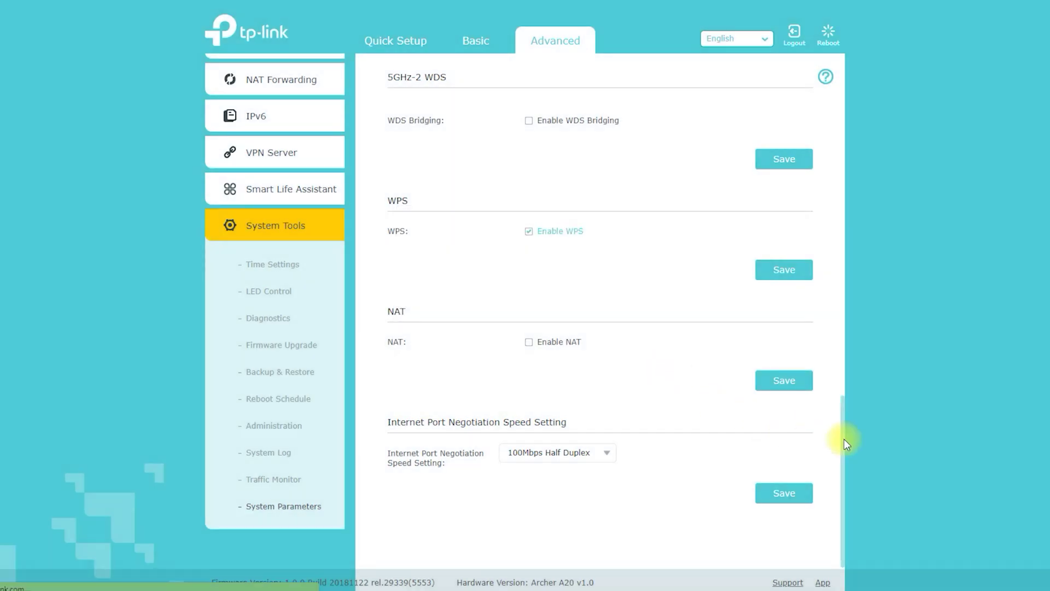